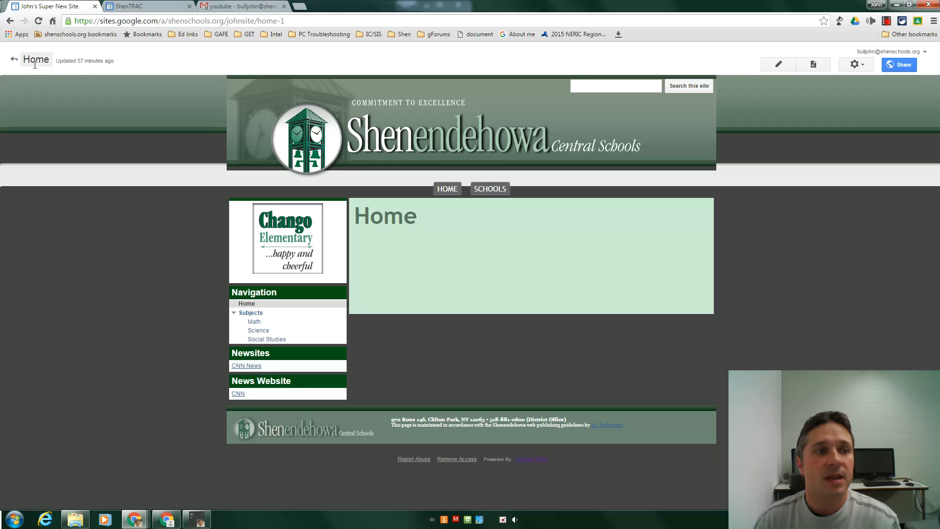
- Open the Home page for editing and enter "Welcome to Class!" in its content area
click(778, 66)
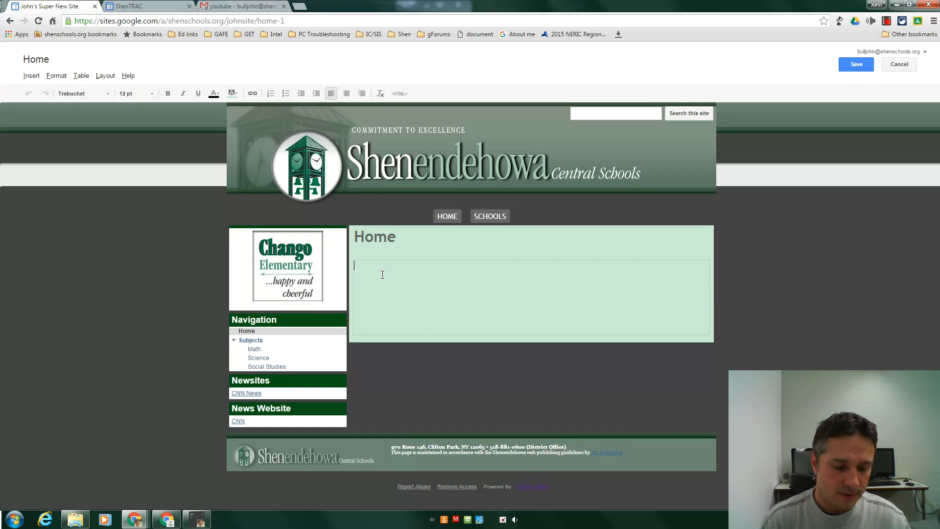
text(We)
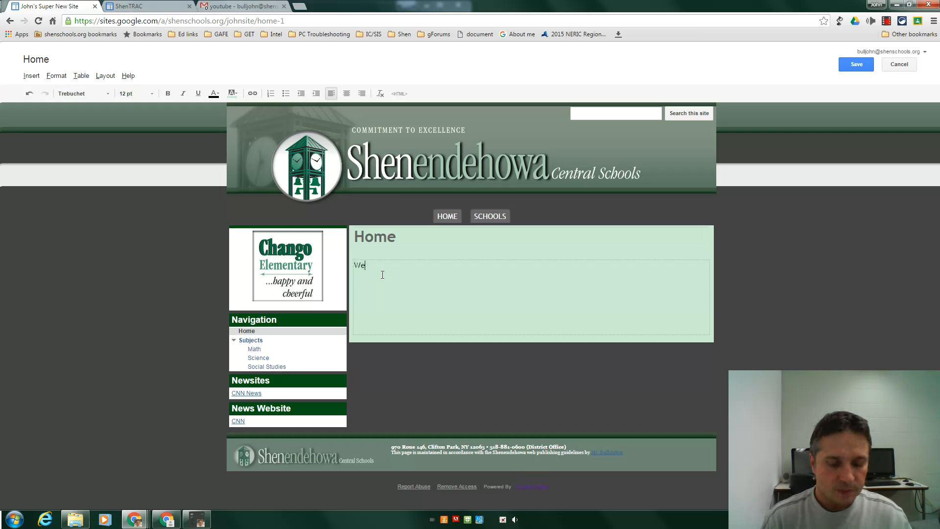
text(lcome to Class!)
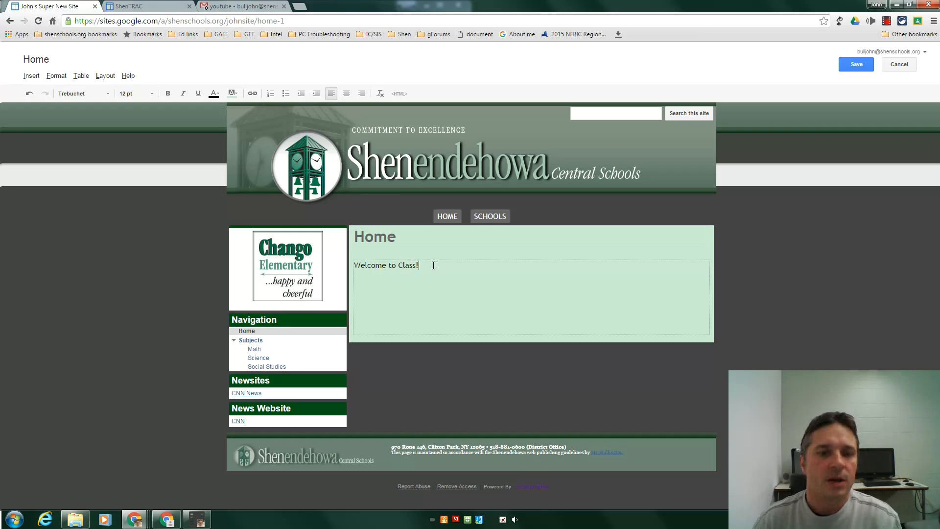
- Format the "Welcome to Class!" line as centered, bold, 18 pt text
drag(434, 265, 346, 258)
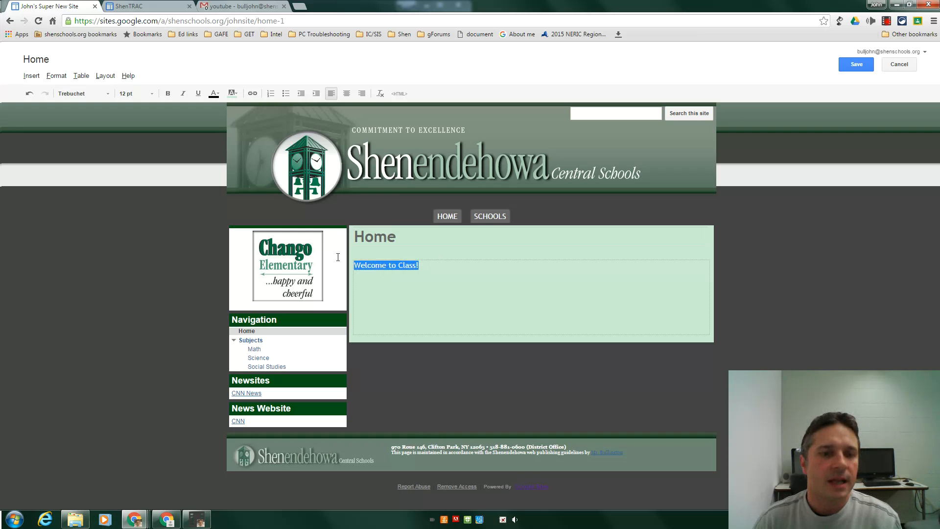
click(346, 94)
click(168, 94)
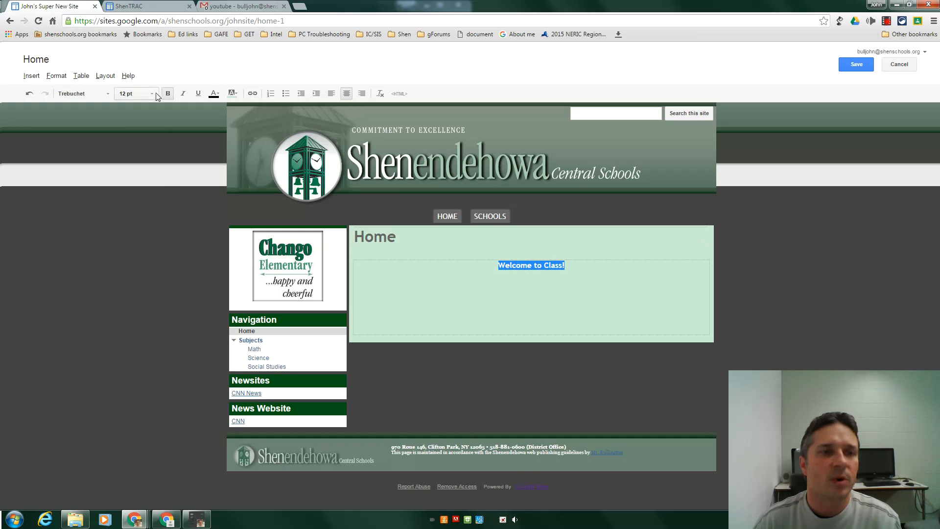
click(150, 96)
click(136, 159)
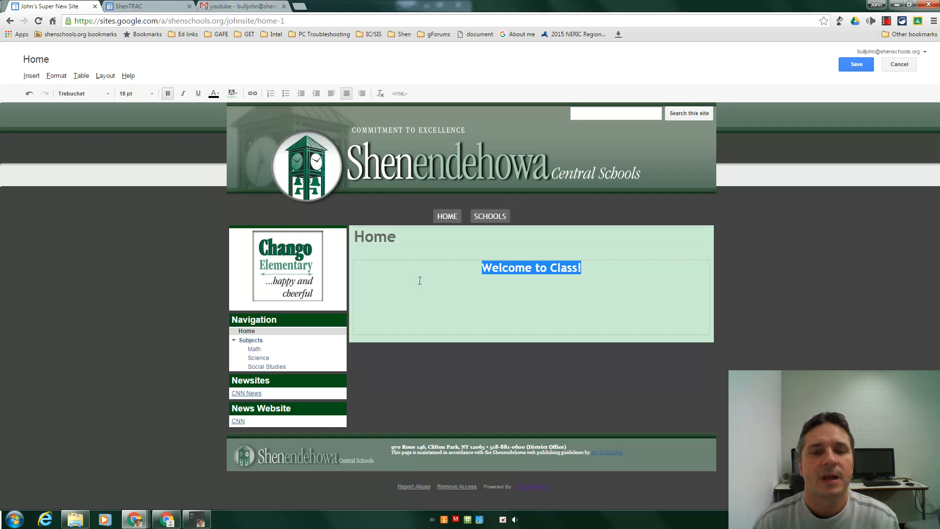
- Start adding an image on a new line below the heading, with uploaded images as the source
click(603, 268)
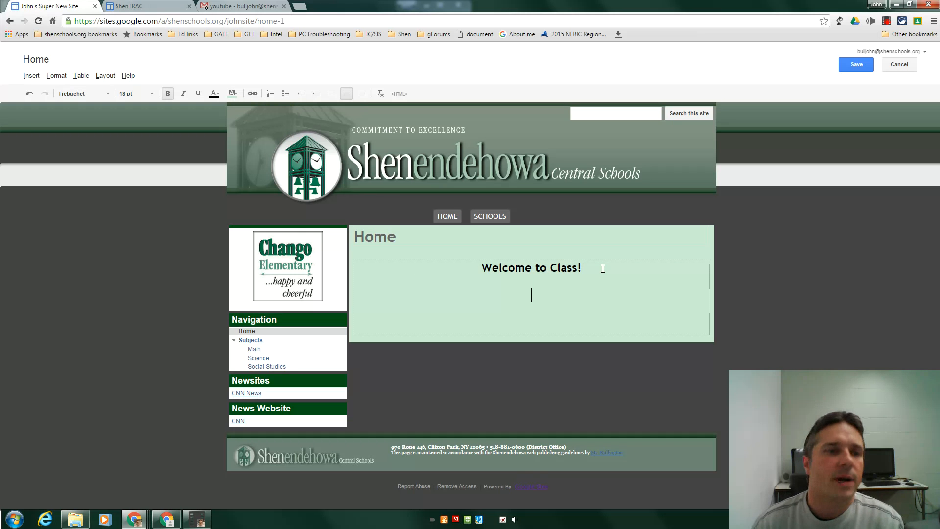
click(34, 77)
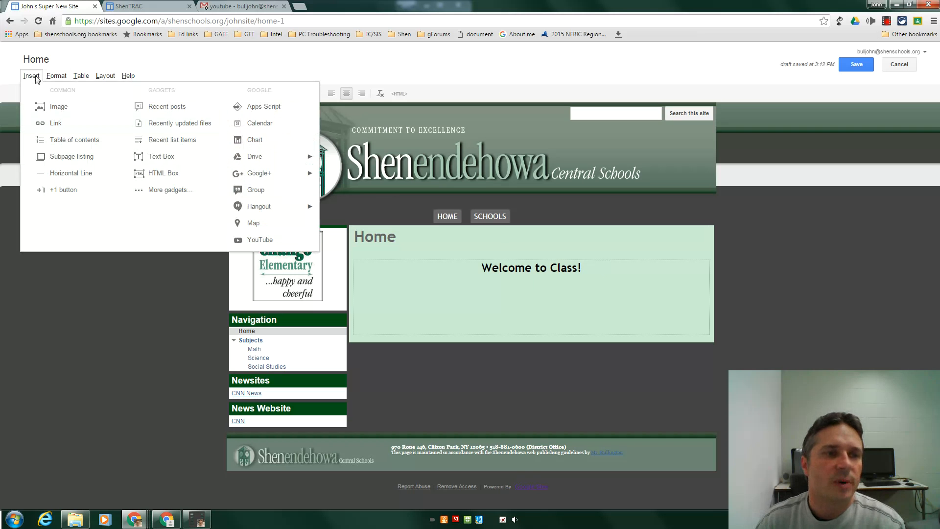
click(58, 107)
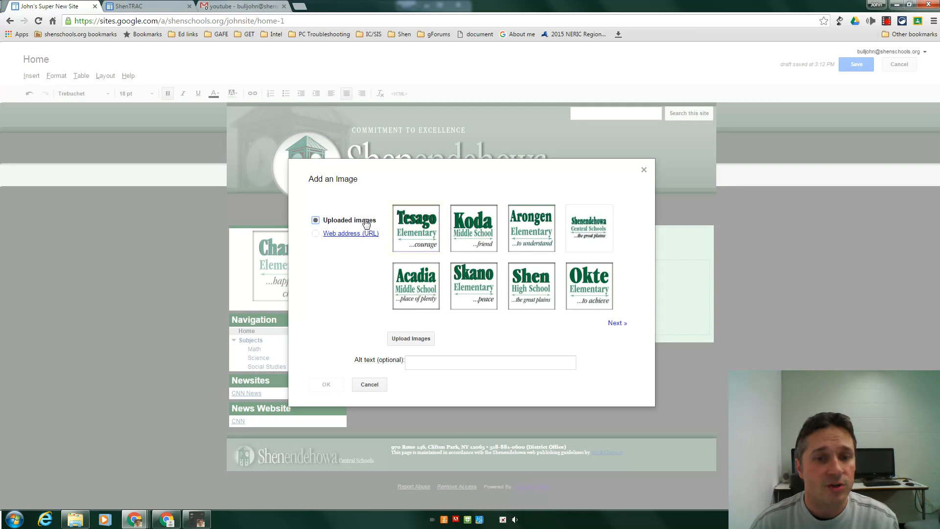
click(315, 234)
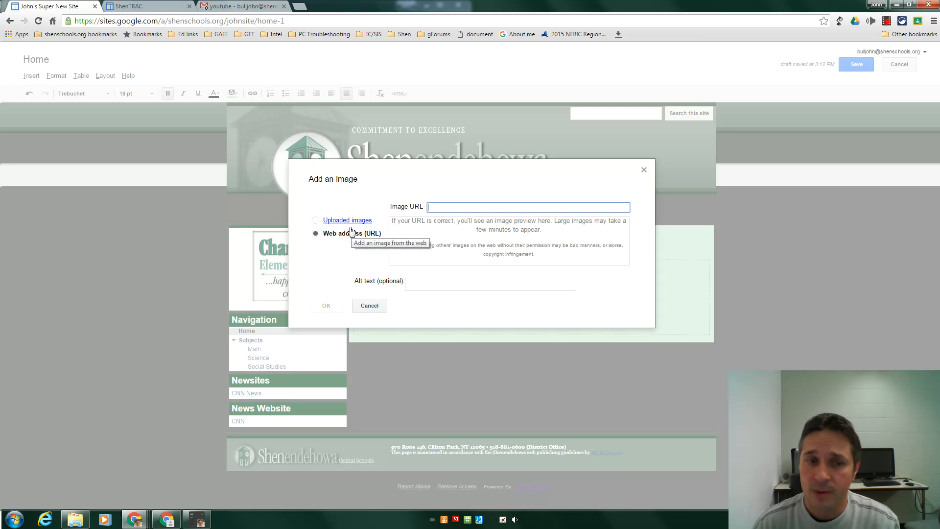
click(323, 221)
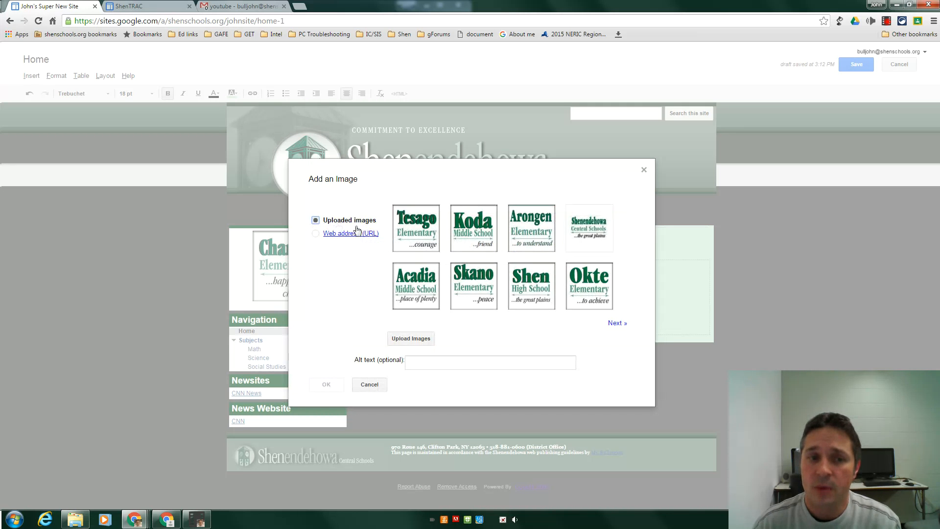
- Upload the coral JPEG from the Scuba folder inside Audio, Video and Images, and insert it into the page
click(395, 339)
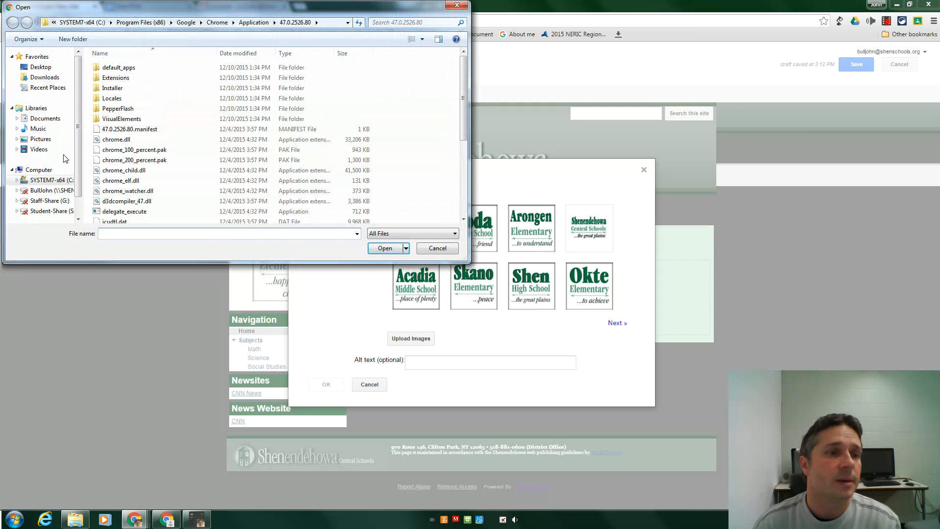
scroll(52, 167, down, 1)
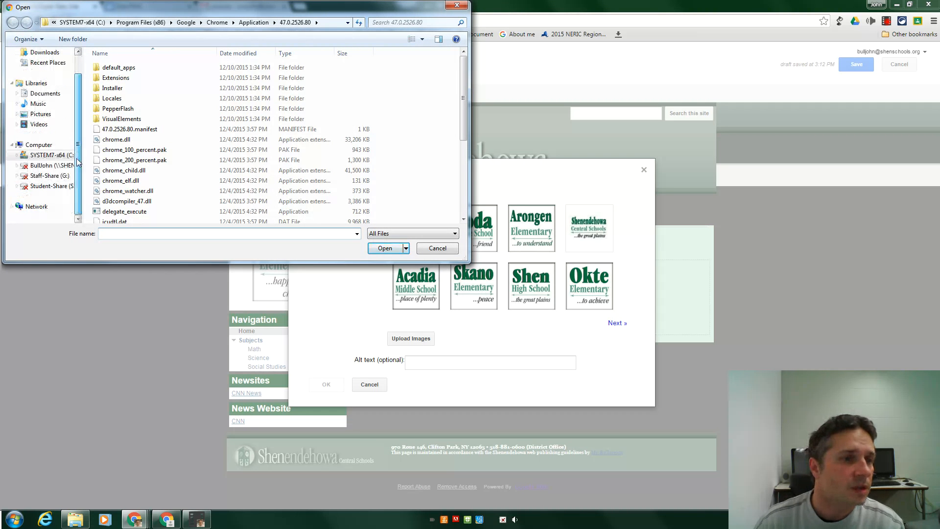
click(51, 165)
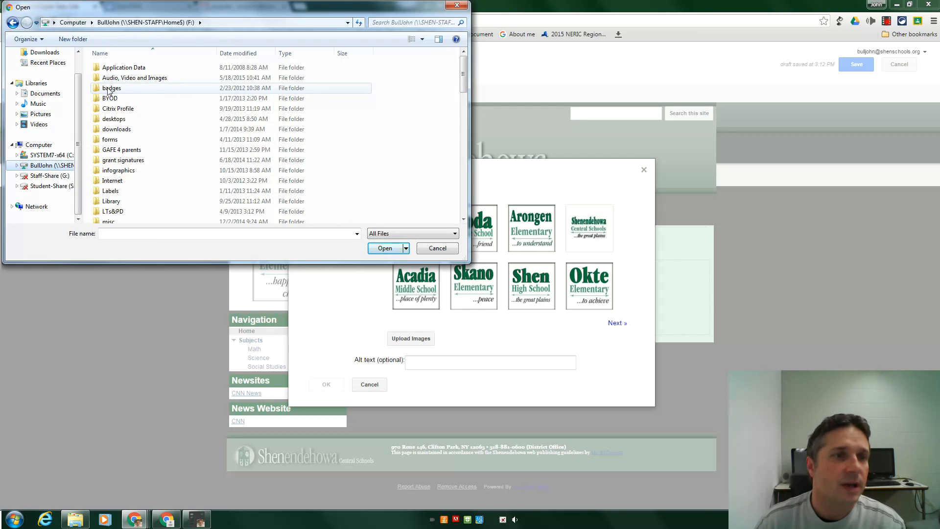
double_click(144, 78)
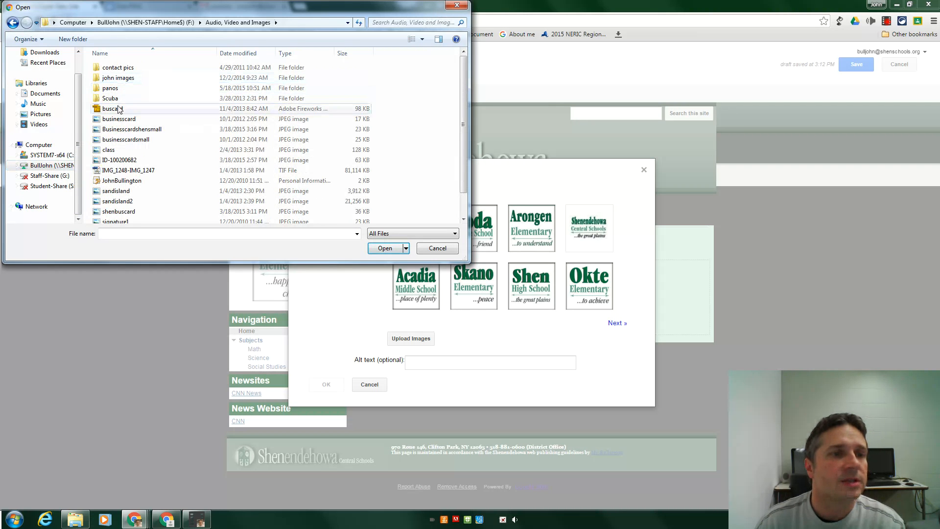
double_click(122, 98)
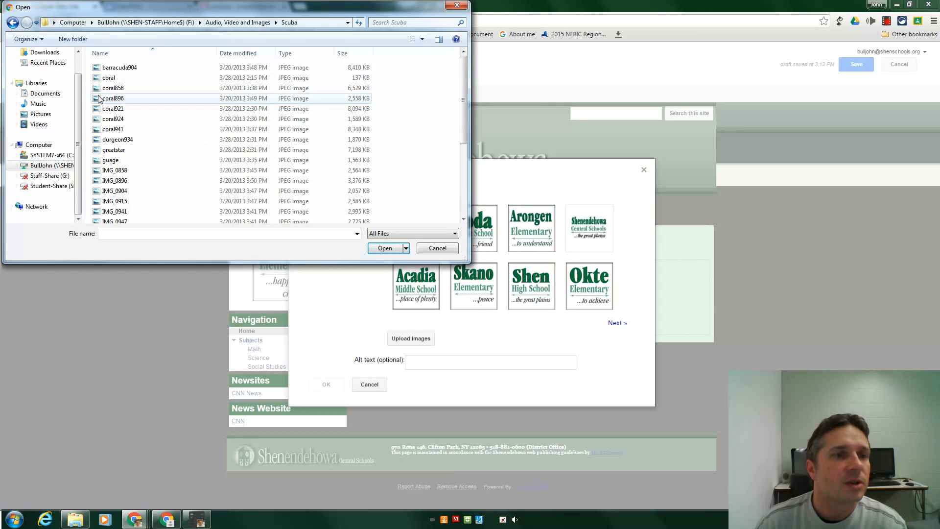
click(110, 77)
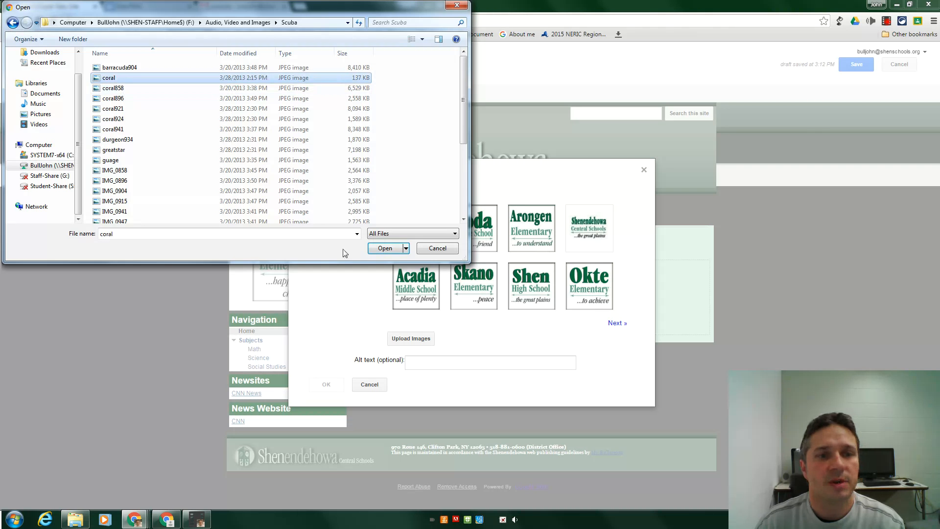
click(376, 251)
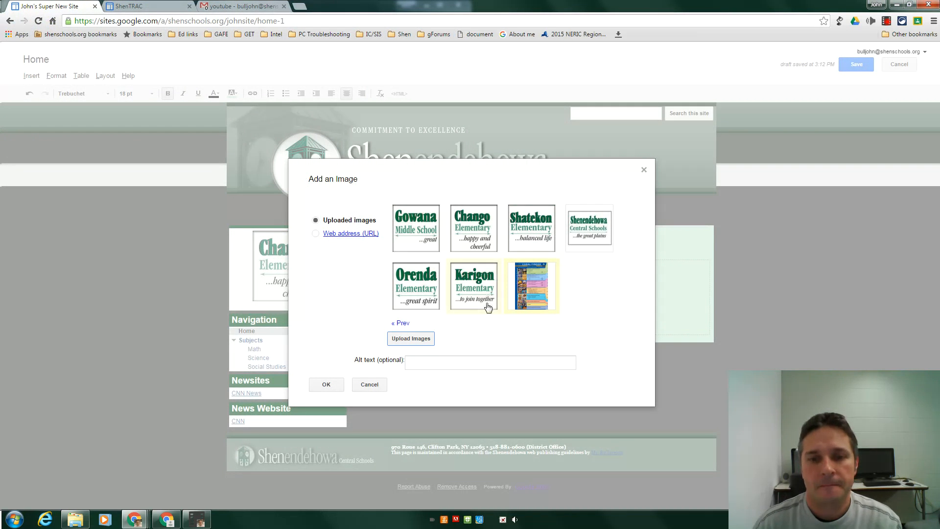
click(533, 283)
click(329, 381)
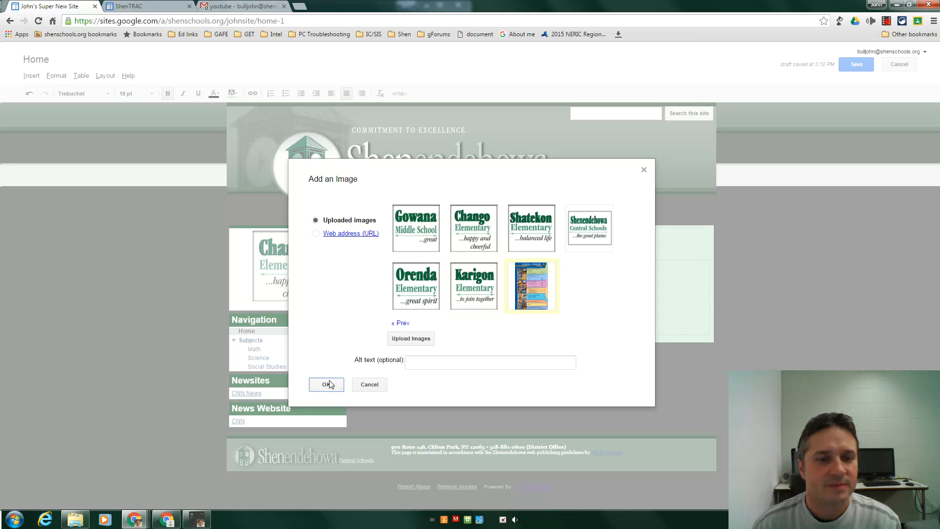
- Remove the link from the inserted coral image
scroll(790, 352, down, 3)
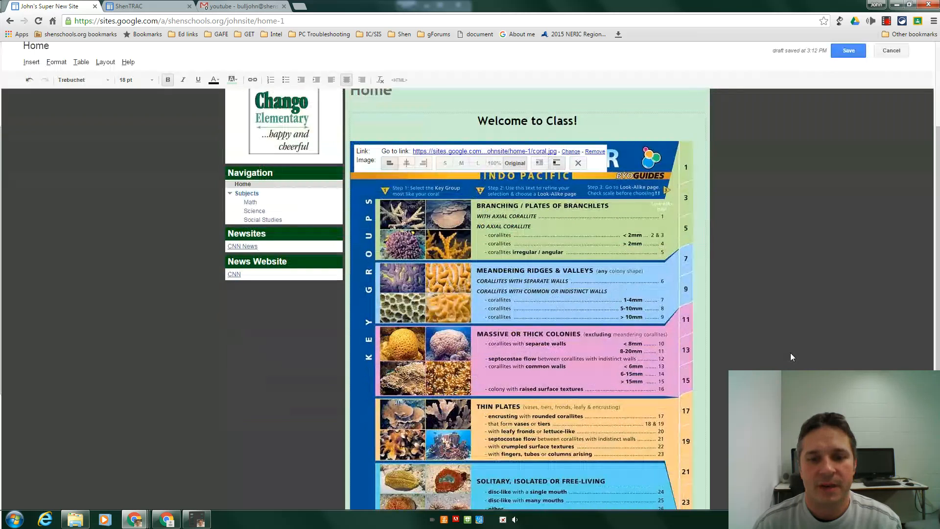
scroll(790, 353, down, 5)
scroll(789, 350, up, 7)
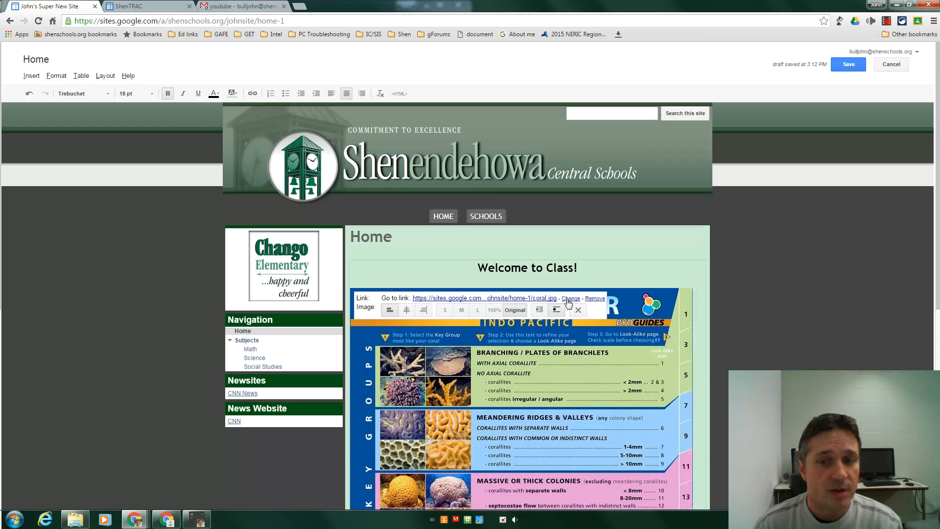
click(594, 304)
click(620, 280)
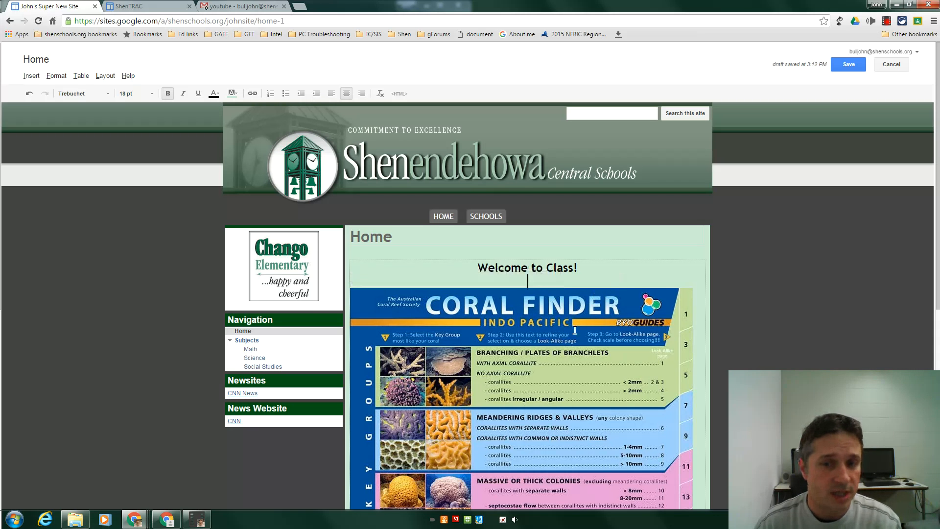
- Try the small, medium, large, 100% and original sizes on the coral image
click(573, 331)
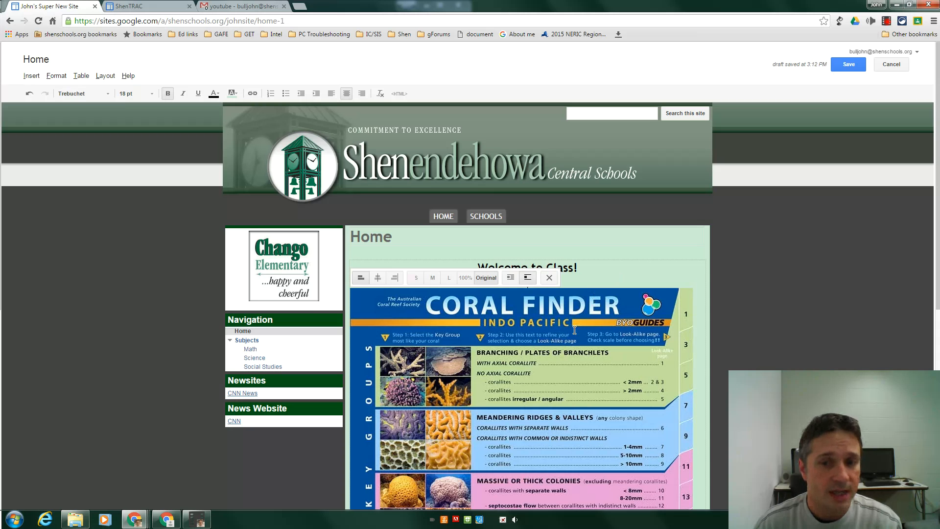
click(415, 277)
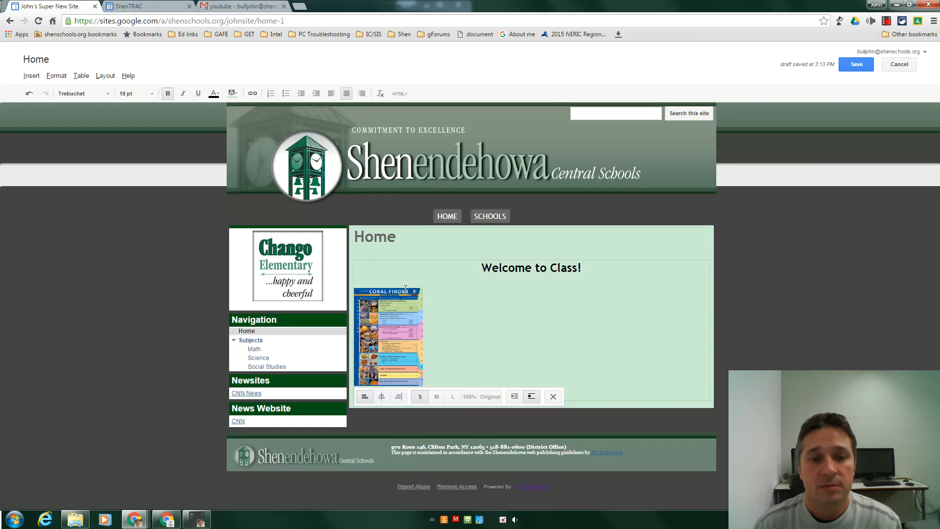
click(436, 397)
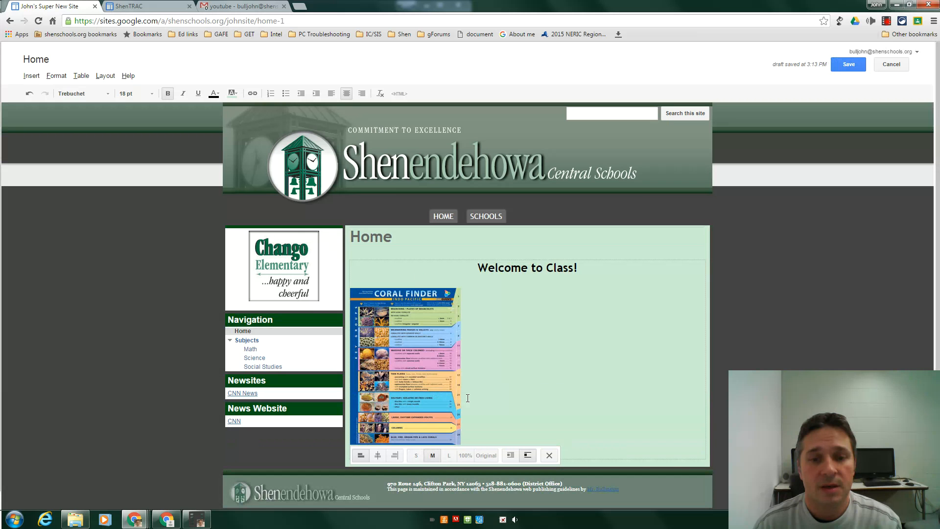
click(447, 456)
scroll(473, 443, down, 2)
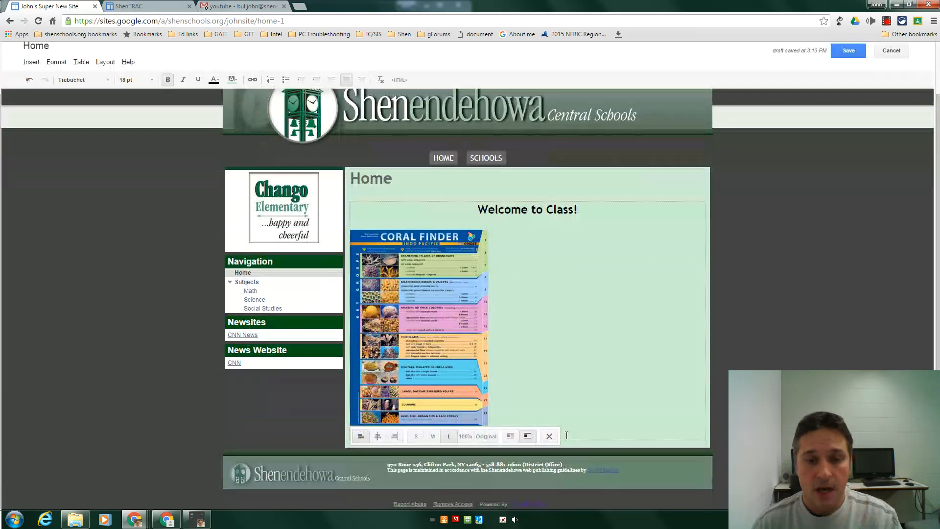
click(465, 437)
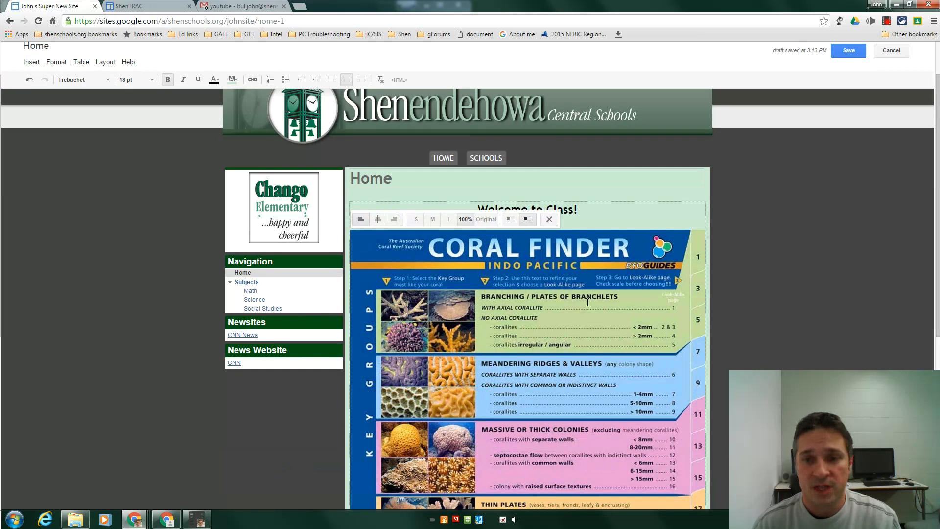
scroll(499, 465, down, 3)
scroll(520, 194, up, 2)
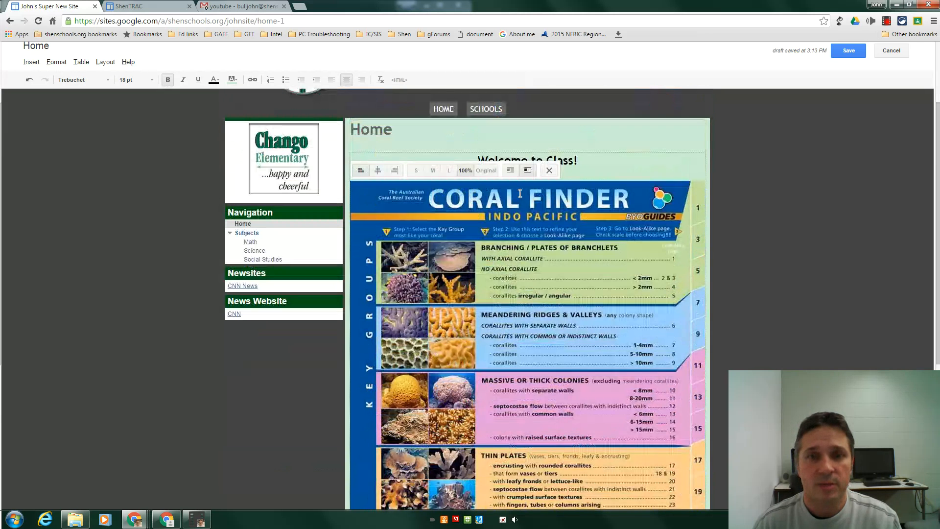
click(486, 171)
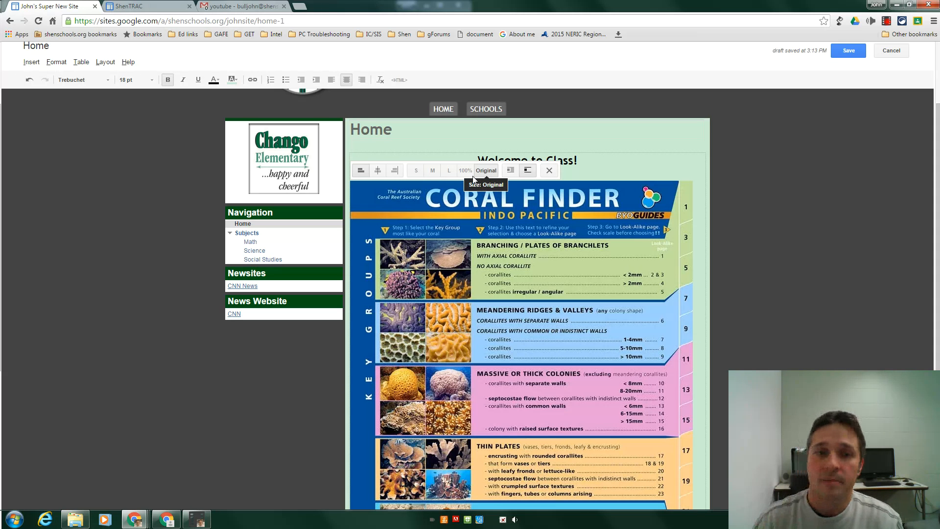
- Compare the coral image at medium, large and 100%, and set its size to large
click(433, 170)
mouse_move(480, 266)
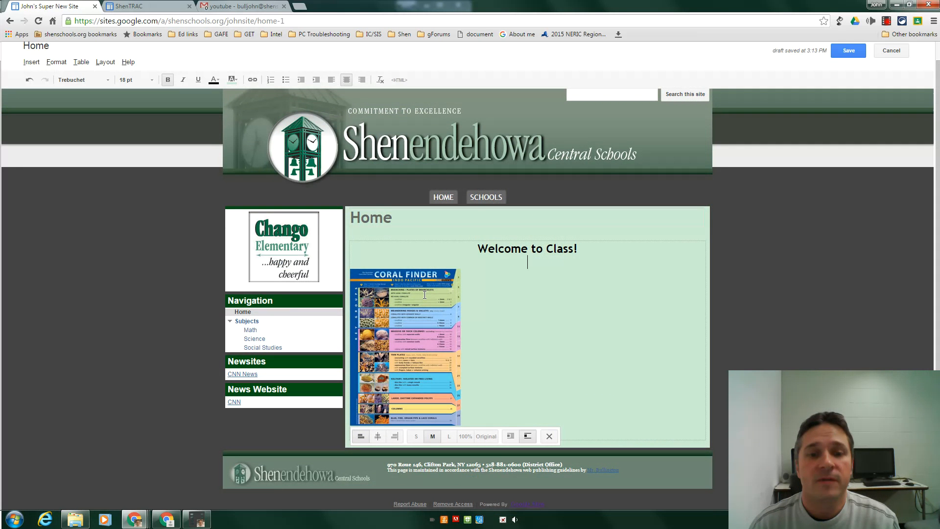
click(447, 437)
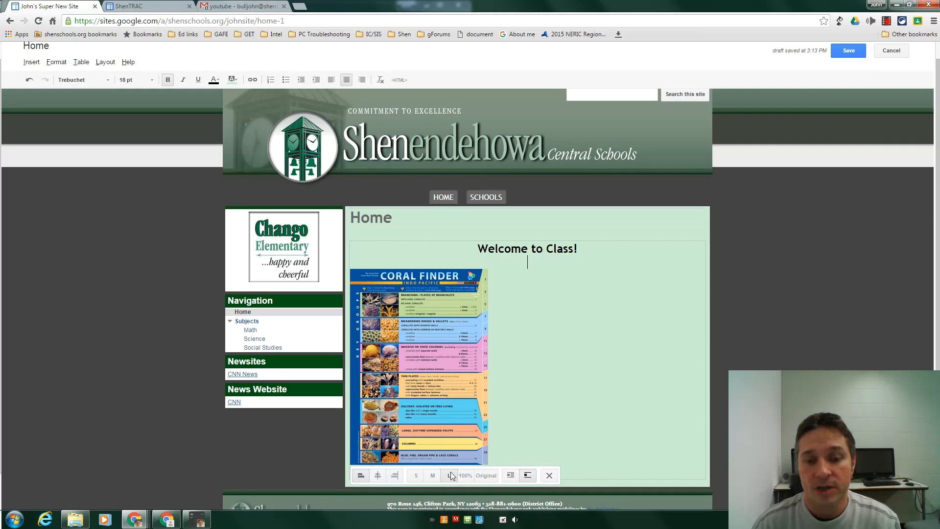
click(465, 475)
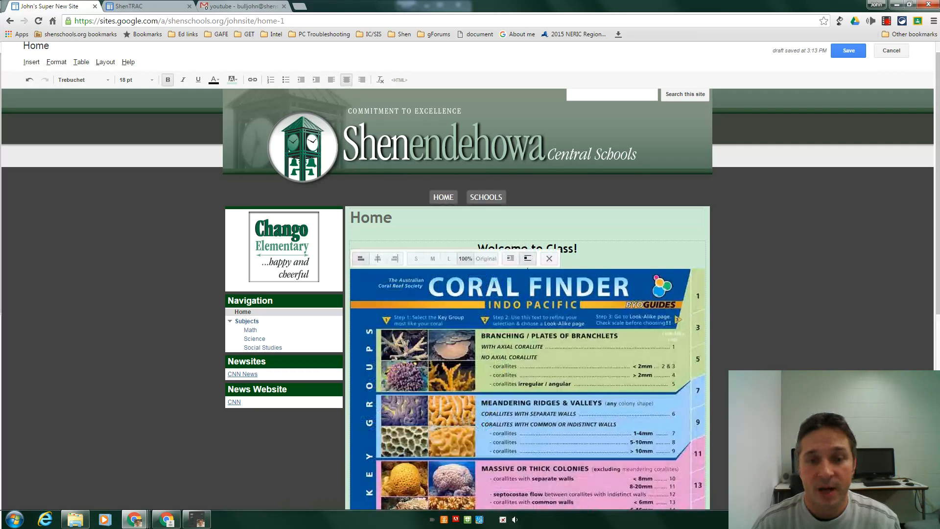
click(449, 258)
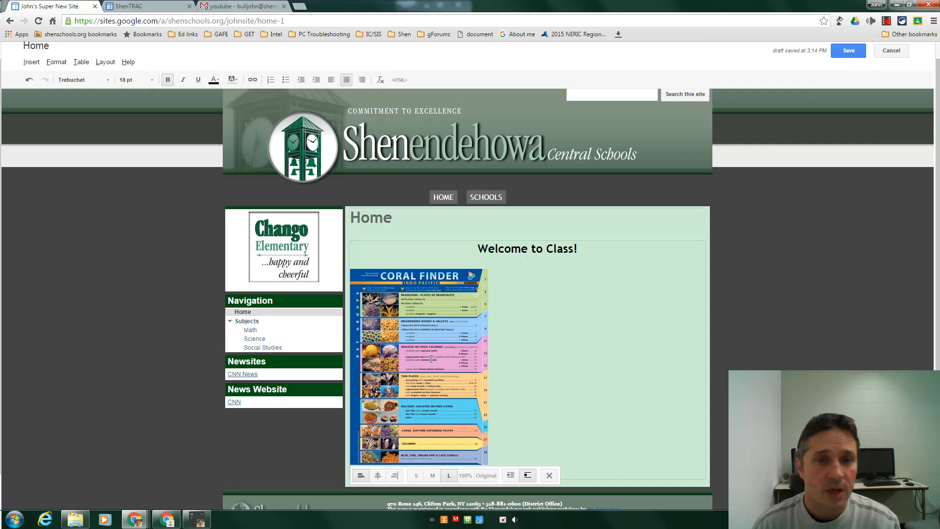
- Set the coral image's width to 564 and height to 800 in the page's HTML and update the page
click(400, 80)
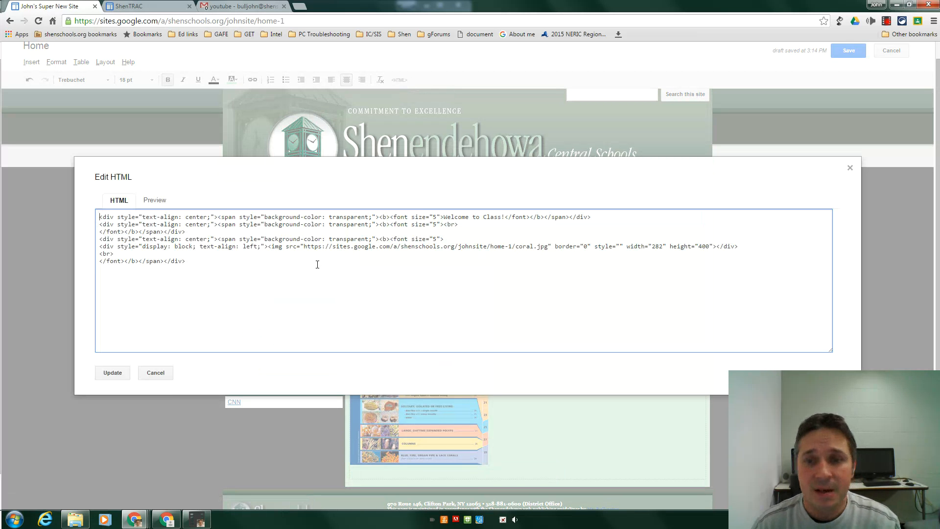
drag(98, 246, 562, 254)
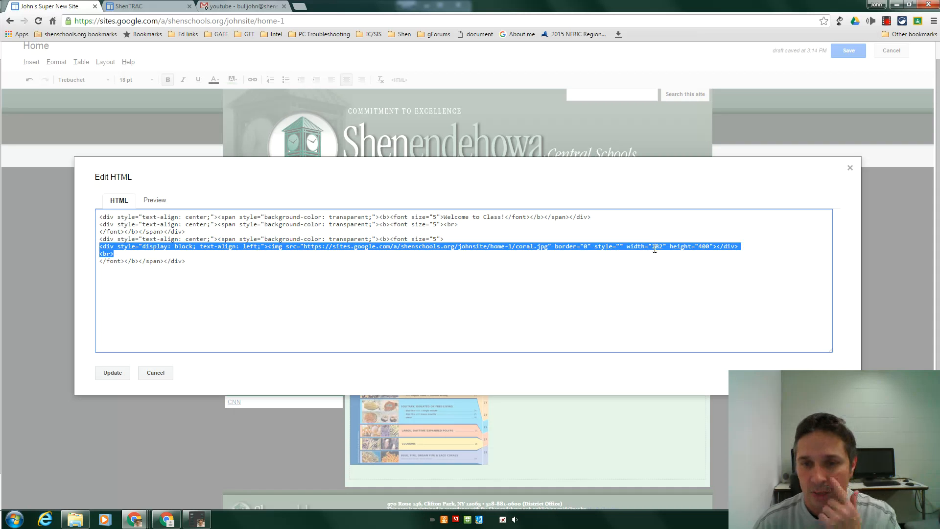
click(645, 272)
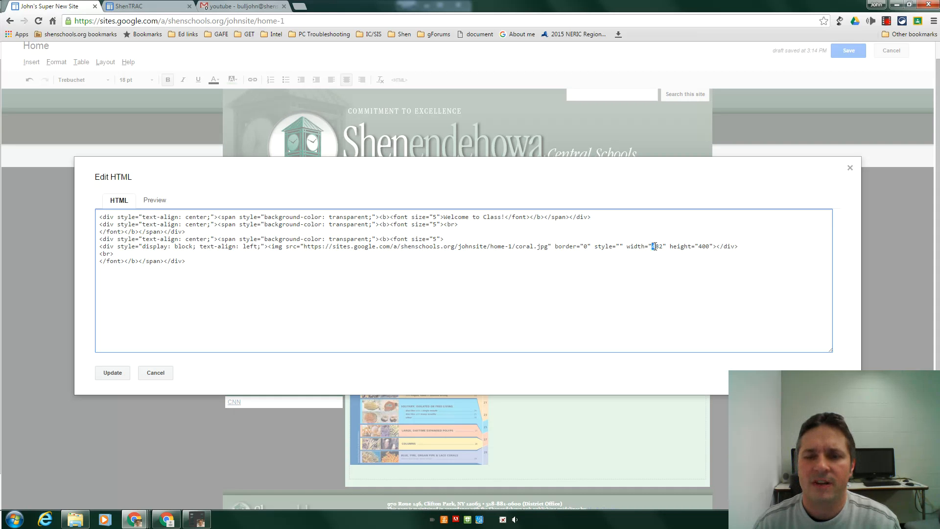
text(564)
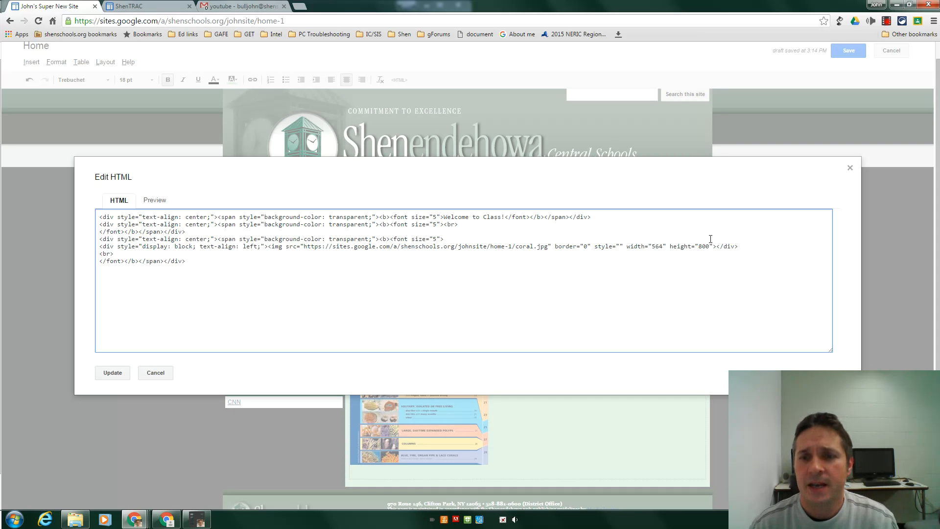
click(111, 374)
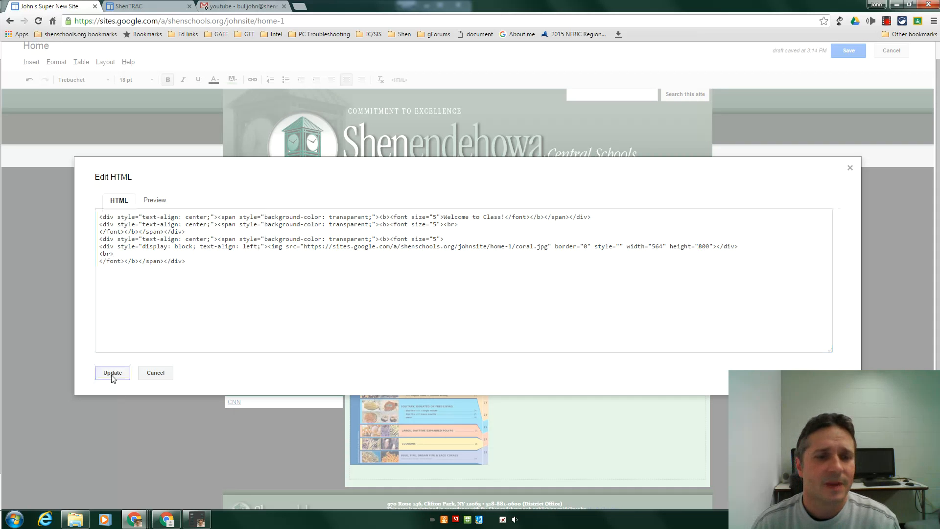
- Center the enlarged coral image horizontally on the page
click(375, 298)
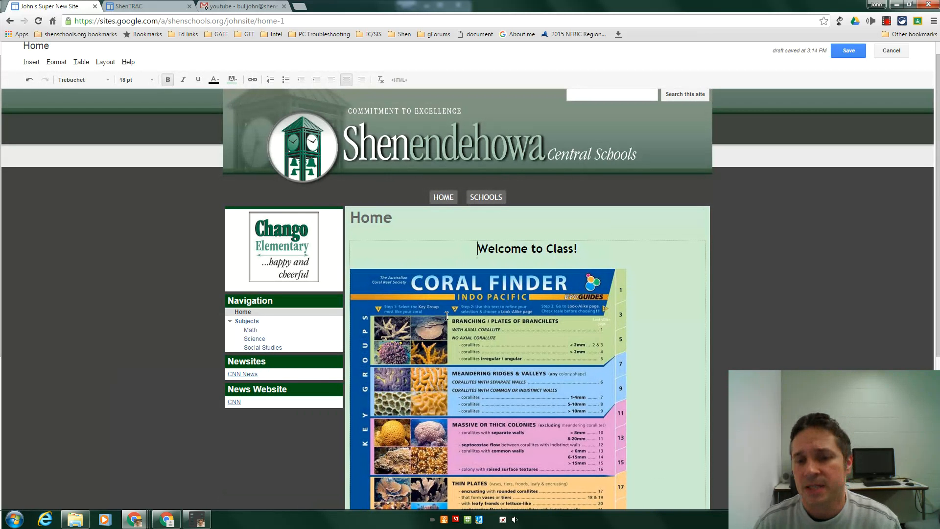
click(542, 298)
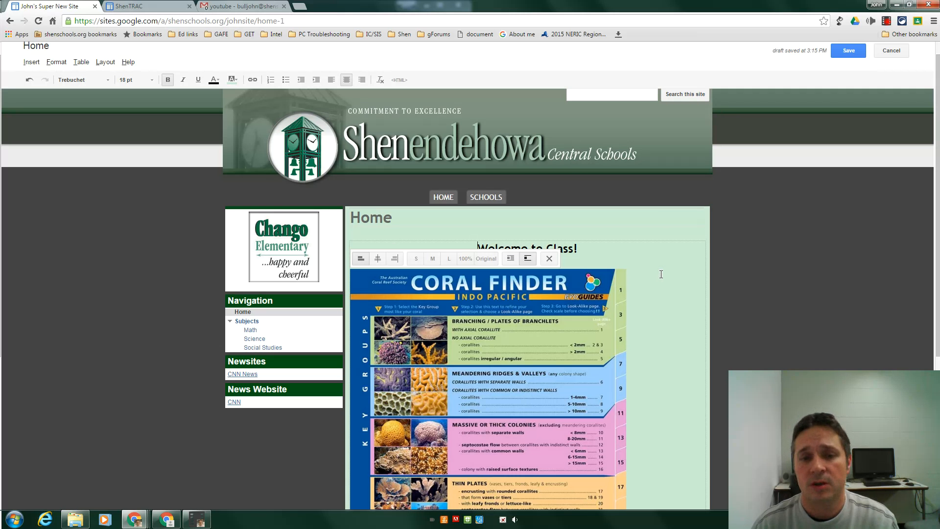
click(378, 258)
click(692, 319)
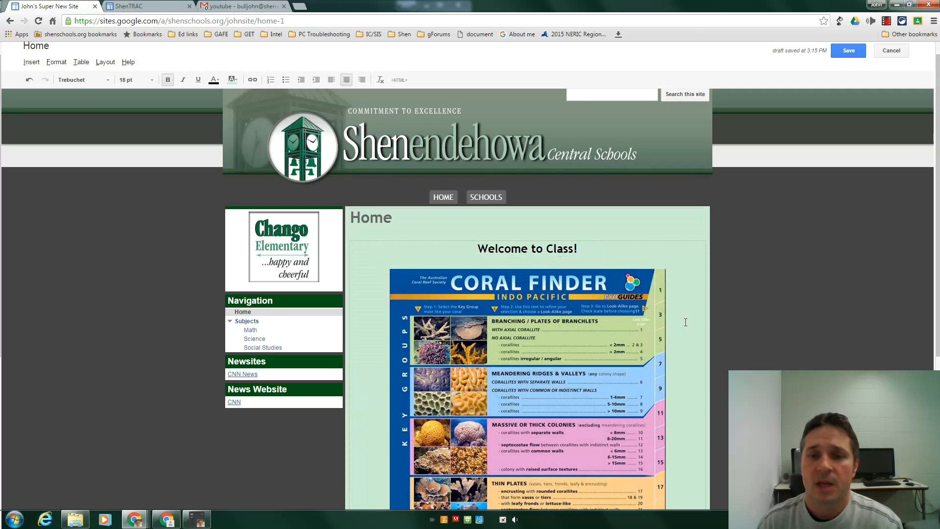
- Add two blank lines below the coral image and remove the image from the page
scroll(683, 386, down, 5)
click(615, 434)
key(Return)
key(Return)
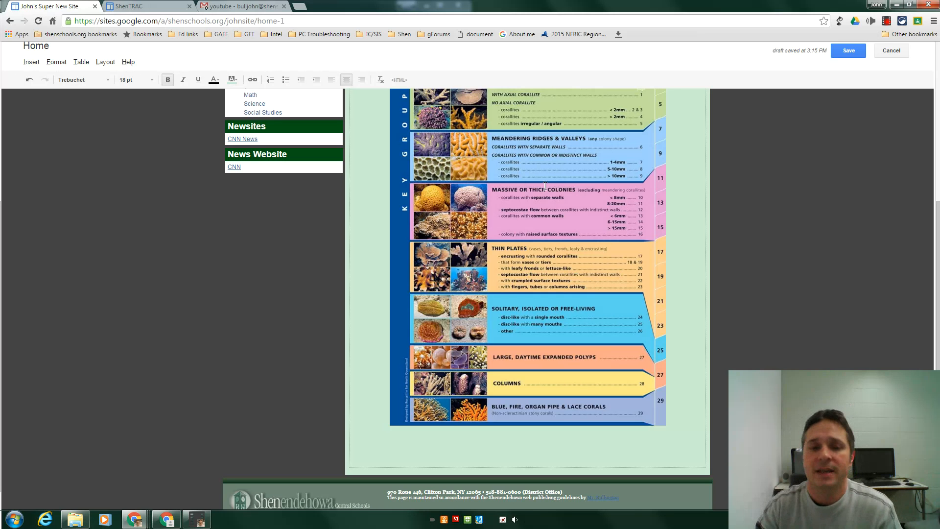
click(520, 216)
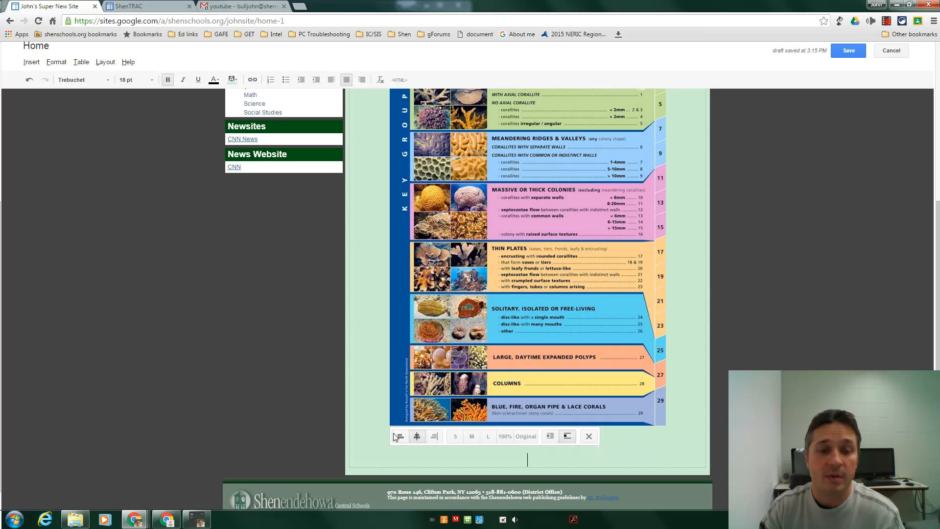
click(589, 436)
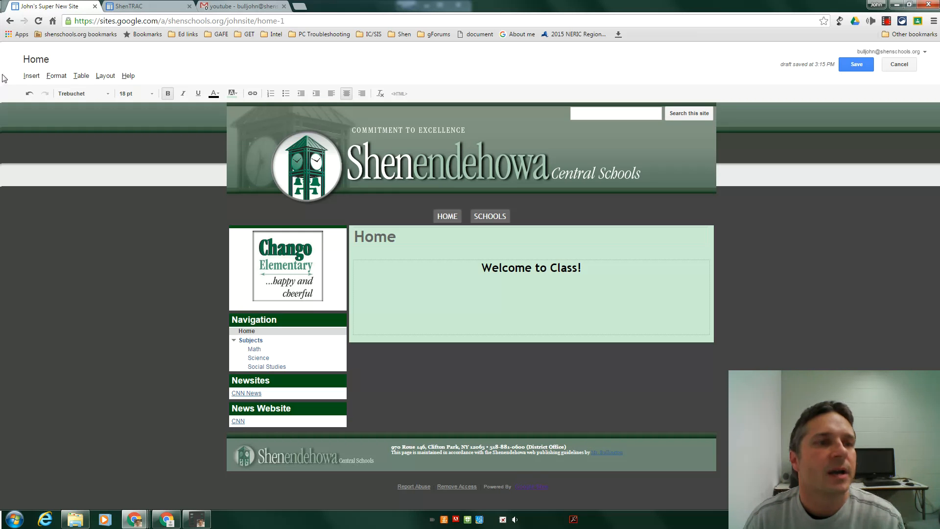
- Insert a 3 x 3 table below the "Welcome to Class!" heading
click(81, 77)
mouse_move(101, 96)
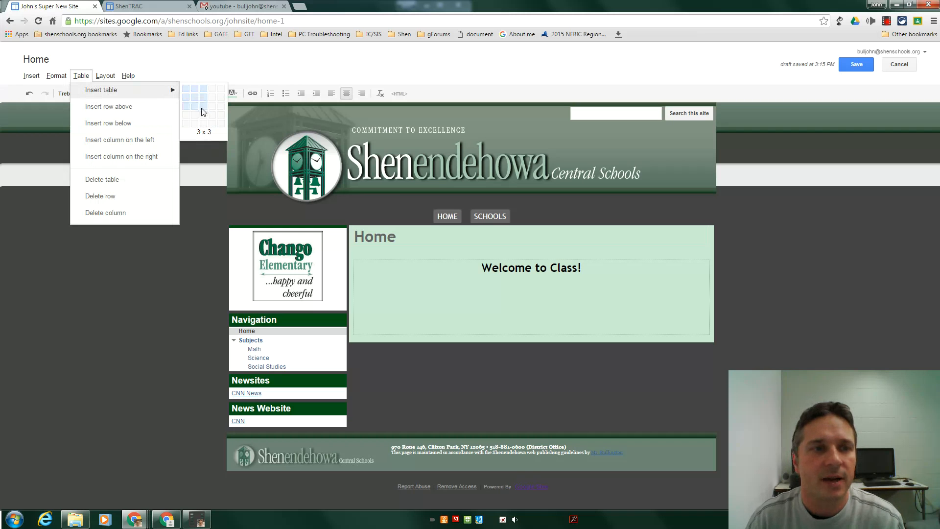
click(202, 110)
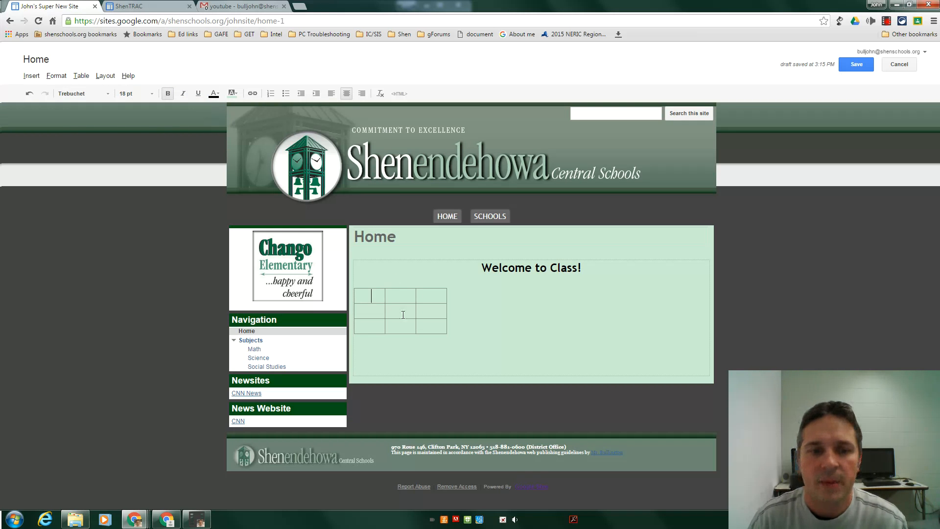
- Stretch the table across the content area and adjust its columns to similar widths of about 203, 240 and 269 px
click(380, 297)
click(426, 297)
drag(447, 295, 701, 307)
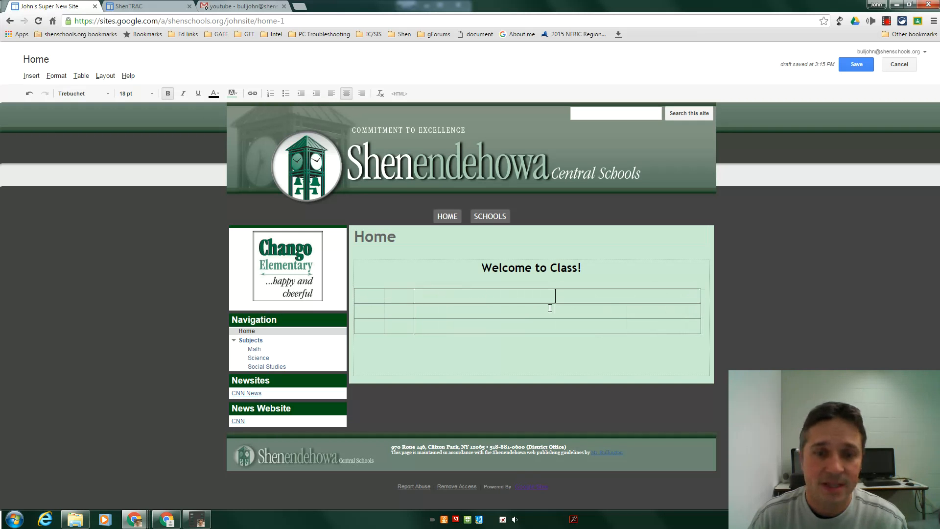
click(411, 299)
drag(412, 295, 505, 295)
click(367, 295)
drag(375, 296, 465, 296)
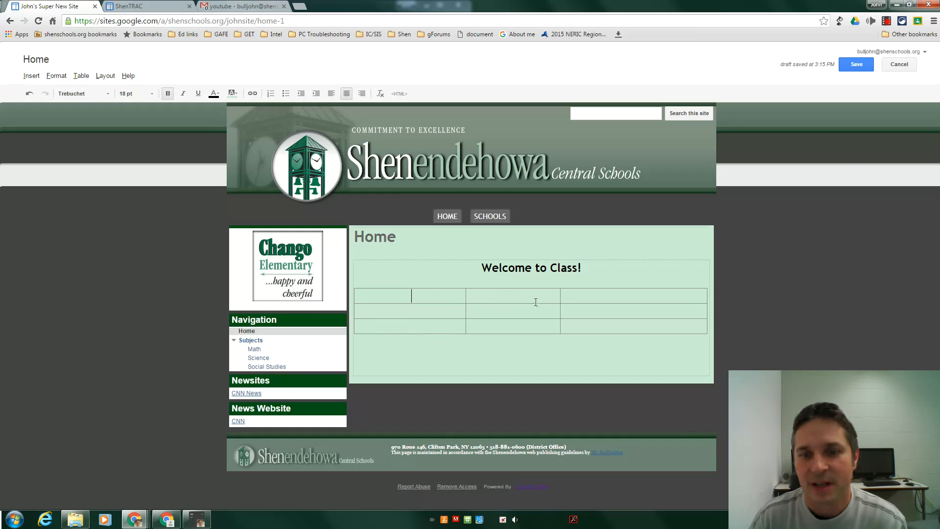
click(555, 295)
drag(560, 296, 594, 297)
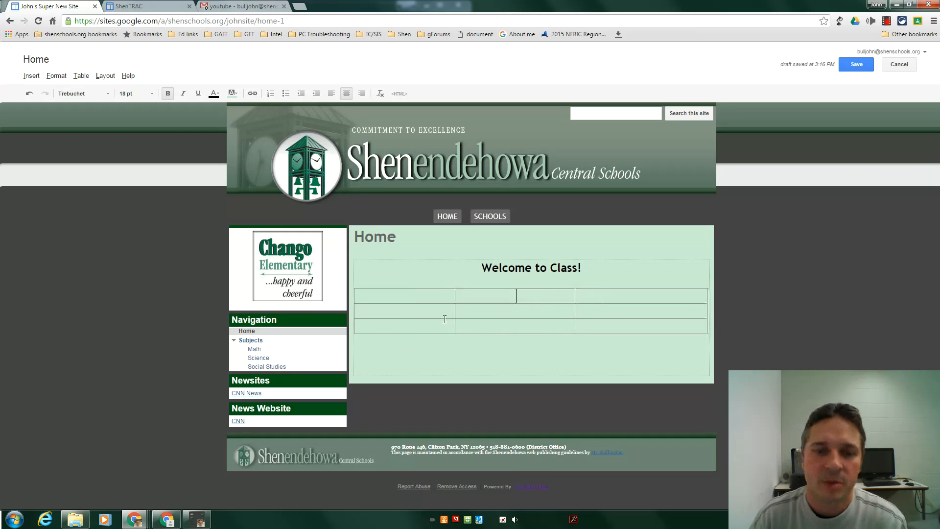
- Enter "Name", "Email" and "Phone" as the column headings in the table's first row
click(412, 297)
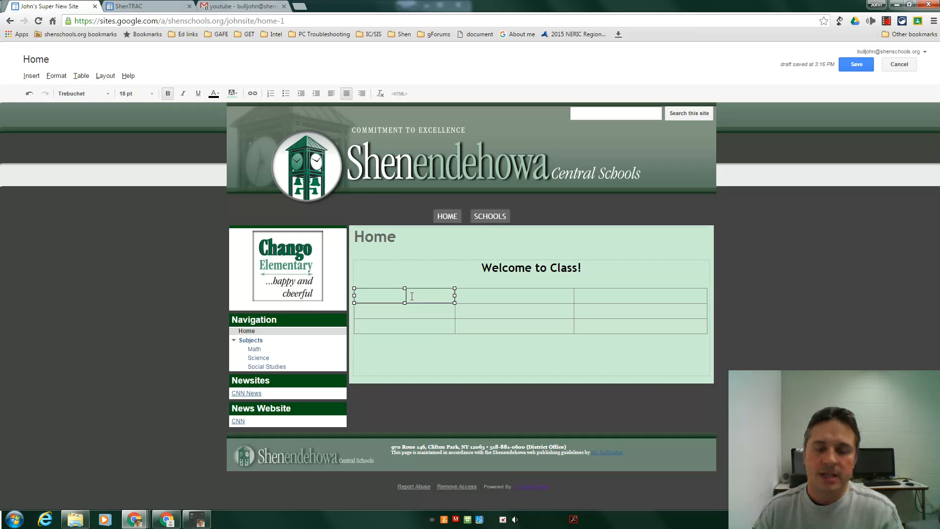
click(412, 296)
text(Name)
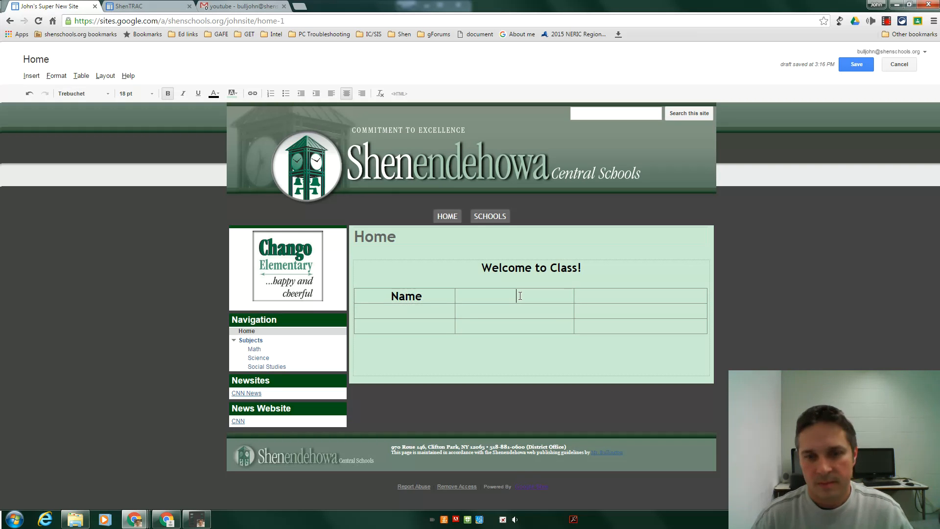
click(520, 296)
text(Emailo)
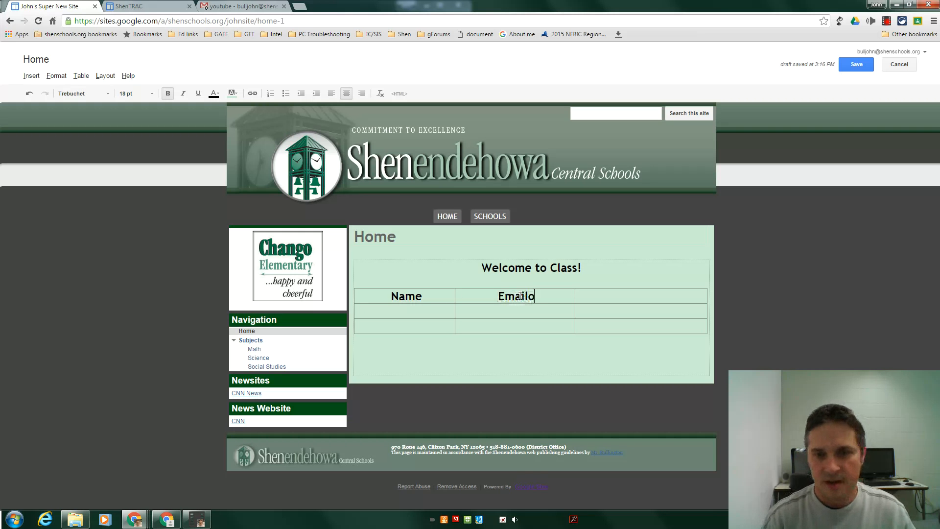
key(BackSpace)
click(633, 295)
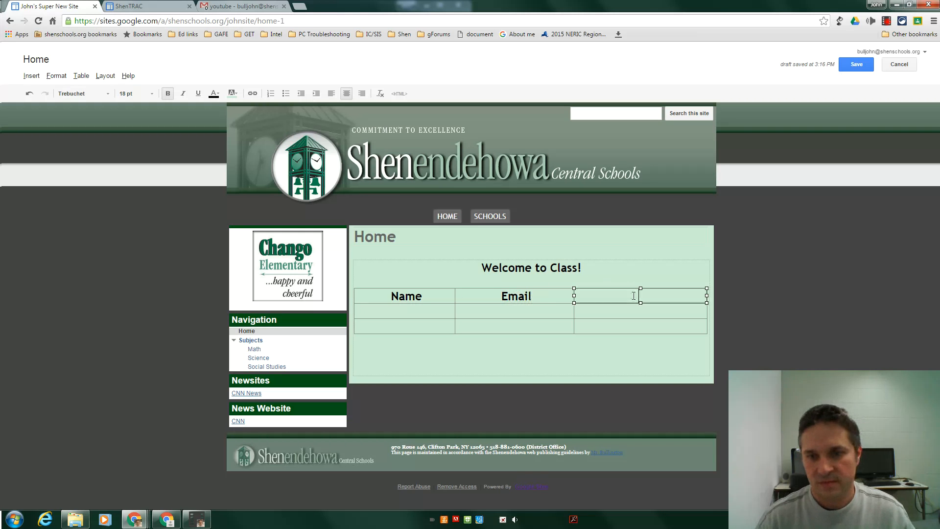
text(Phone)
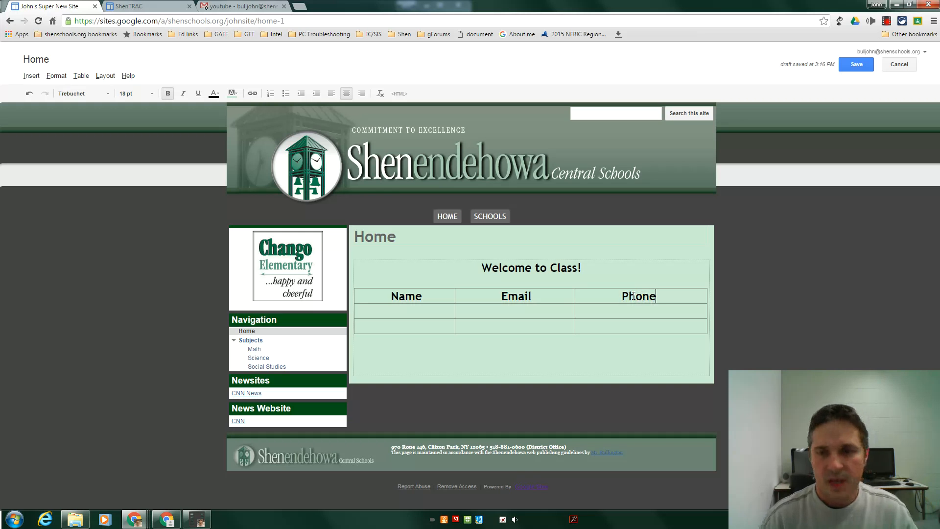
- Clear all the heading text from the table's first row
drag(658, 295, 444, 297)
key(BackSpace)
key(BackSpace)
- Insert the uploaded Acadia Middle School logo into the first cell of the table's first row
click(423, 290)
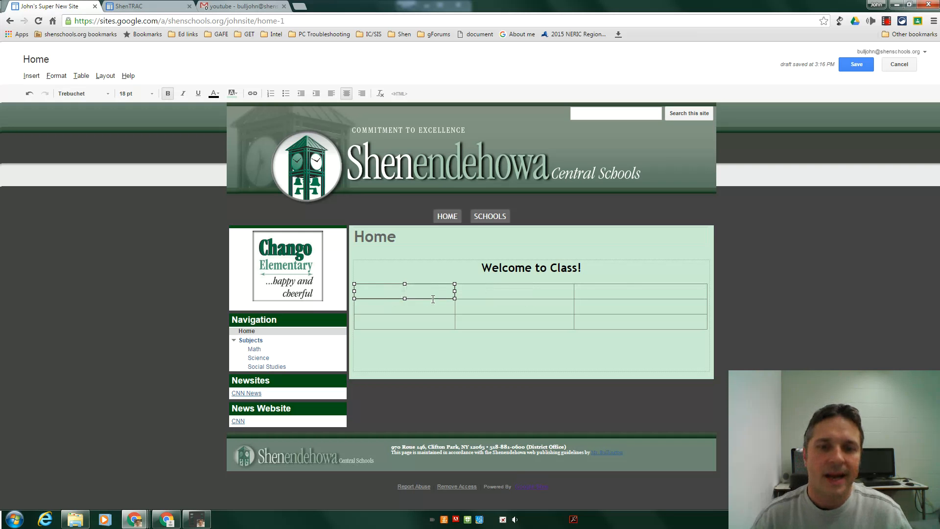
click(30, 76)
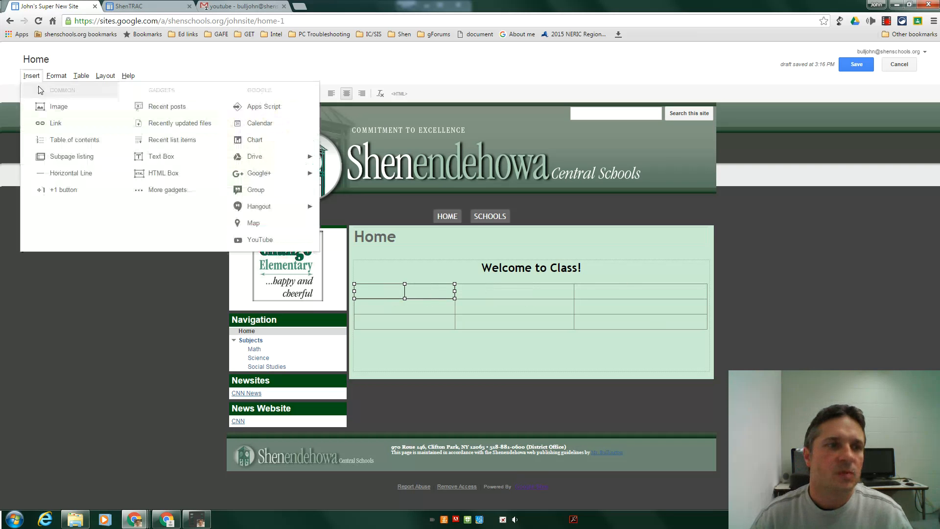
click(55, 107)
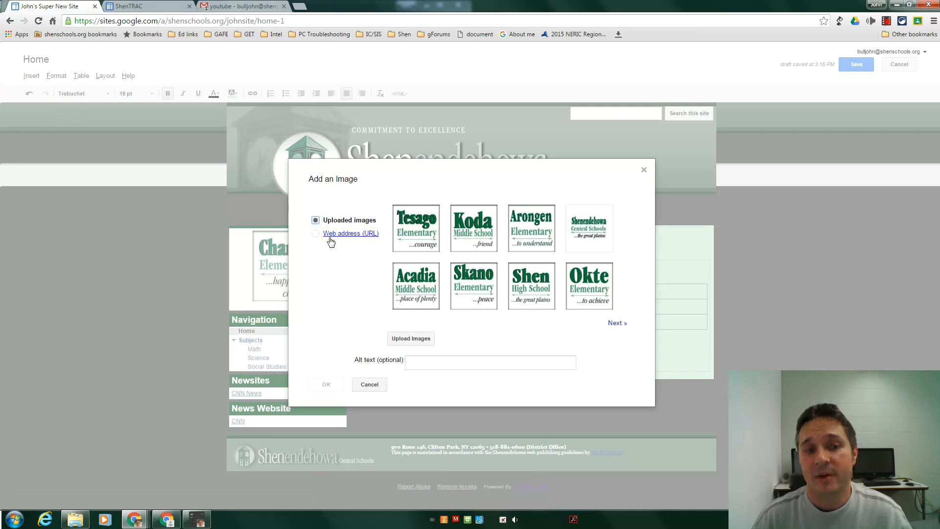
click(315, 234)
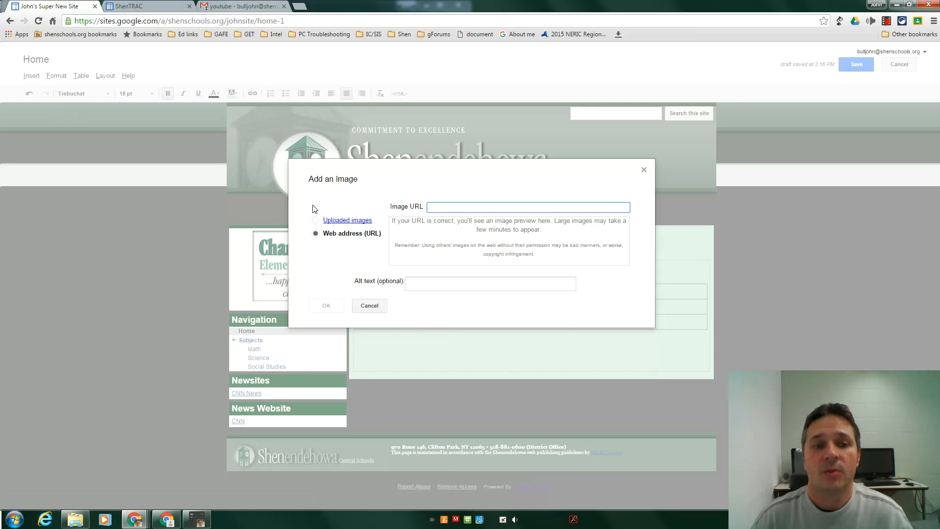
click(315, 220)
click(424, 291)
click(326, 384)
- Insert the uploaded Skano Elementary logo into the middle cell of the table's first row
click(500, 335)
click(32, 75)
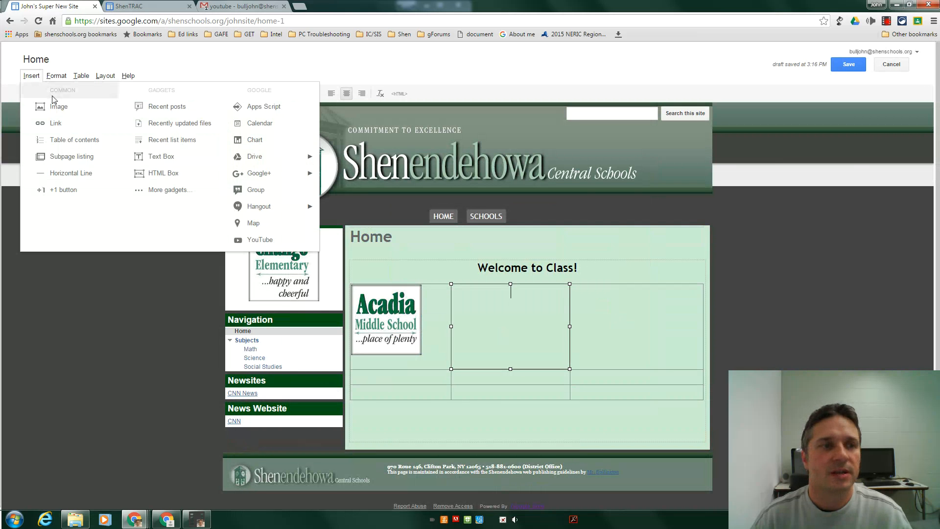
click(55, 107)
click(458, 300)
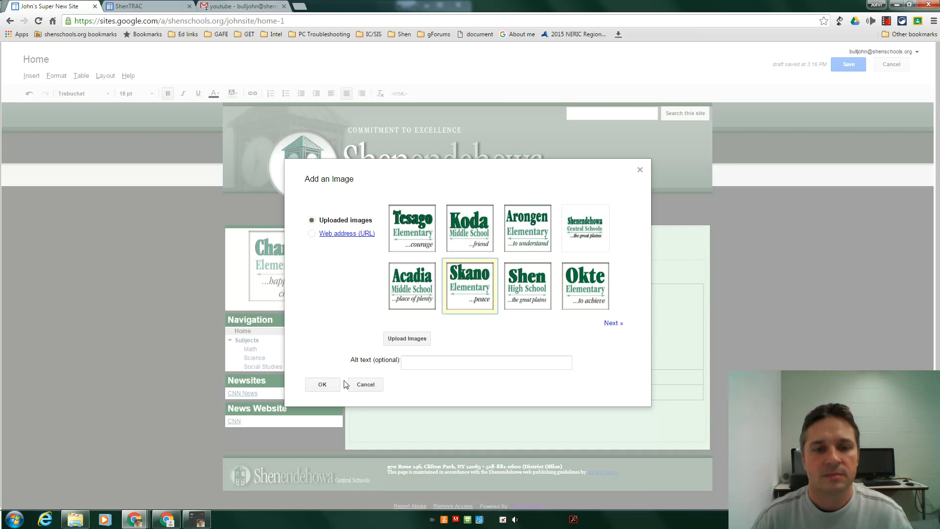
click(323, 386)
- Center the Acadia and Skano logos within their table cells
click(386, 337)
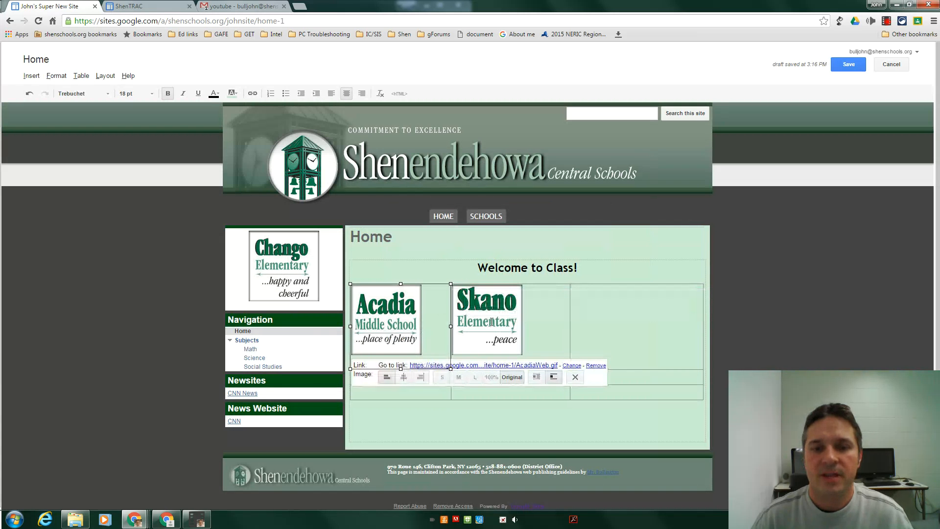
click(404, 377)
click(497, 334)
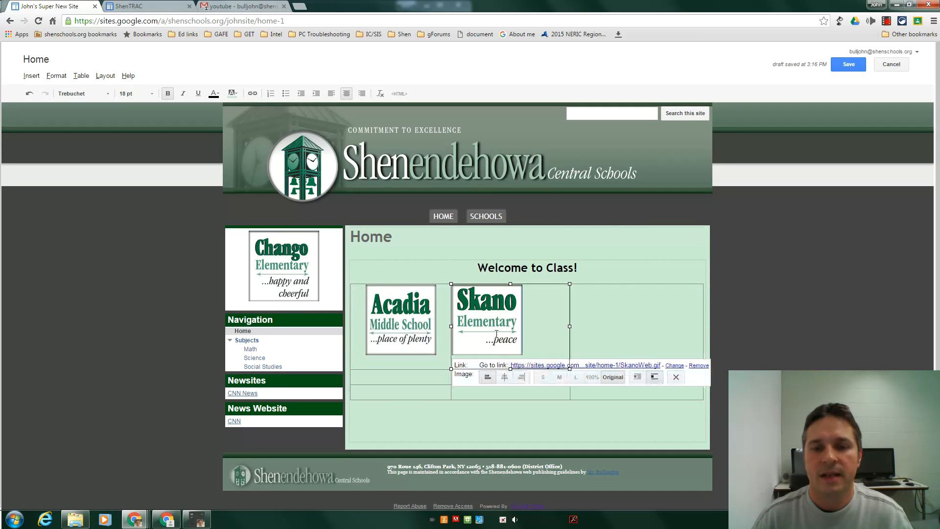
click(504, 377)
click(543, 432)
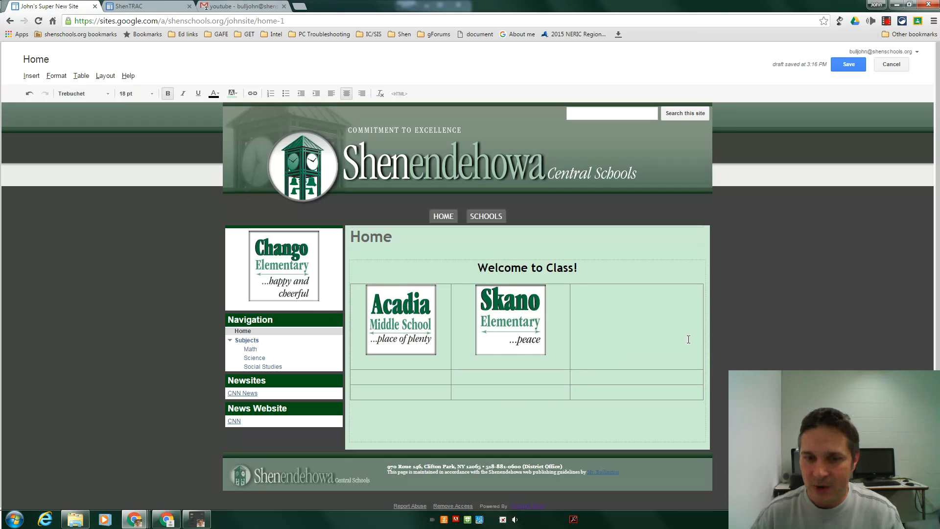
click(579, 356)
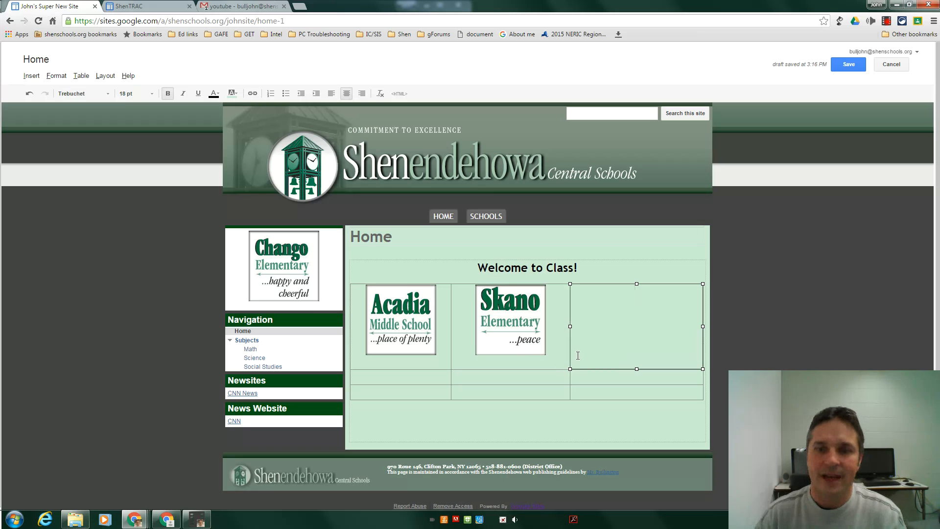
click(448, 298)
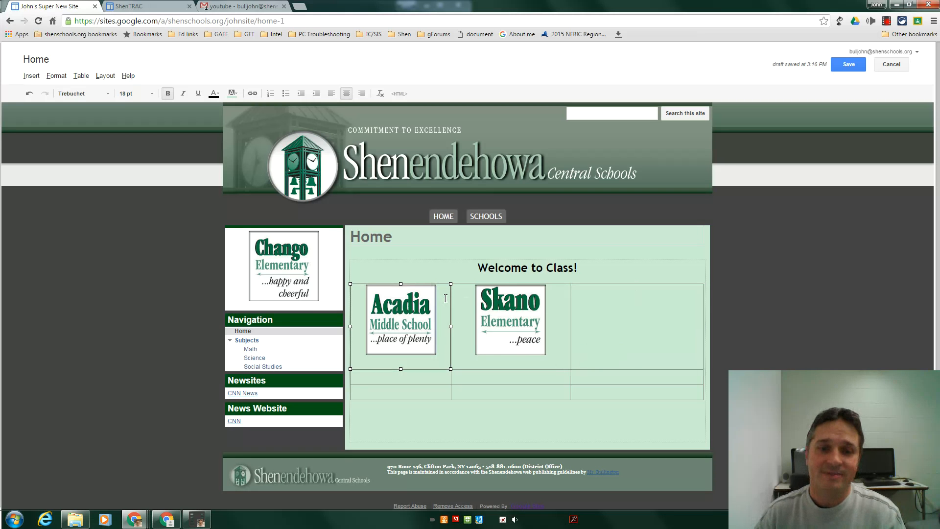
click(457, 297)
click(448, 294)
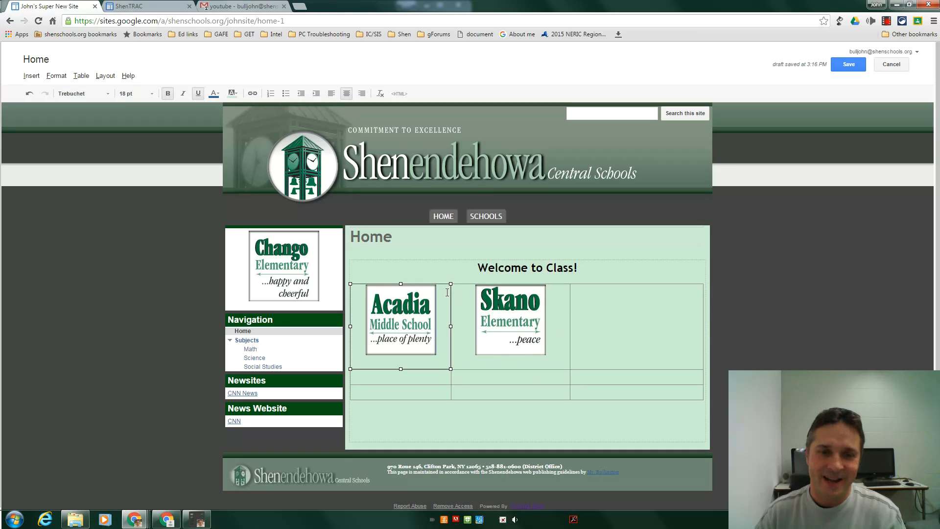
- Set the table's border attribute to 0 and its border-width to 0px in the page's HTML, and update the page
click(396, 94)
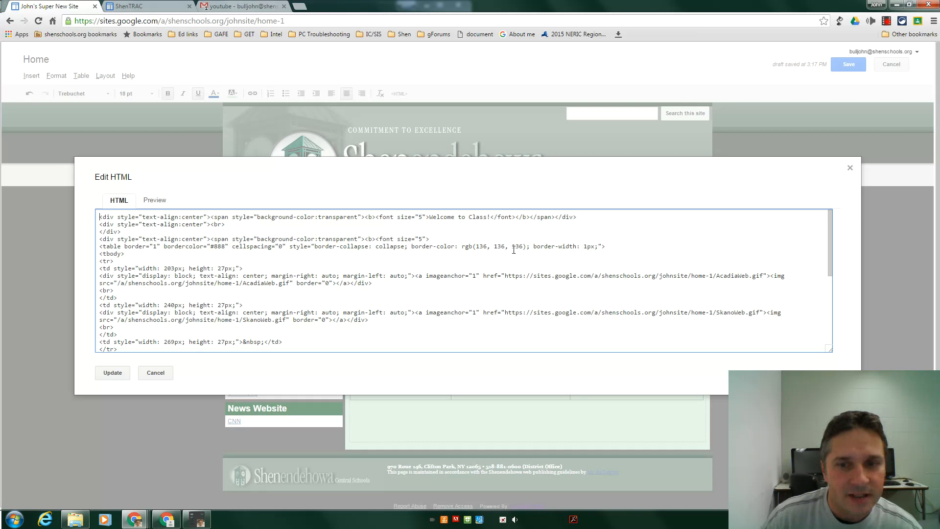
key(BackSpace)
text(0)
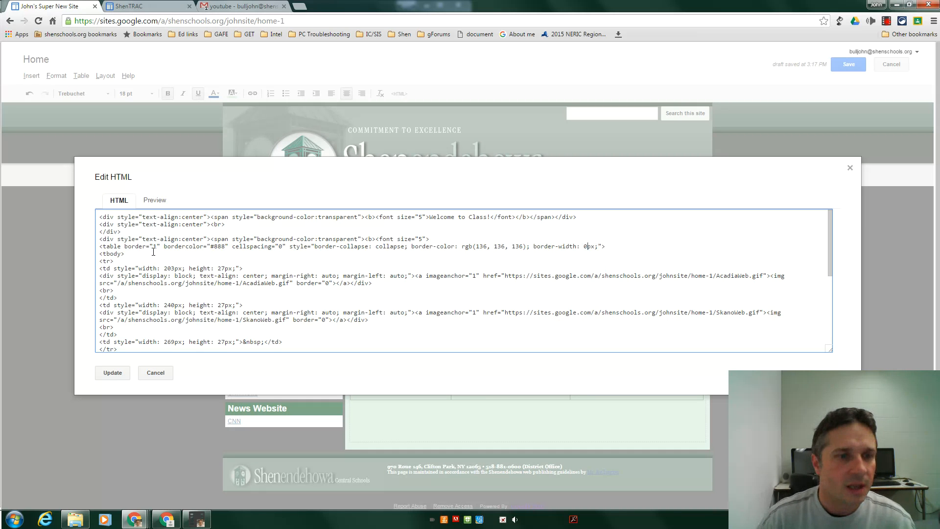
key(BackSpace)
text(0)
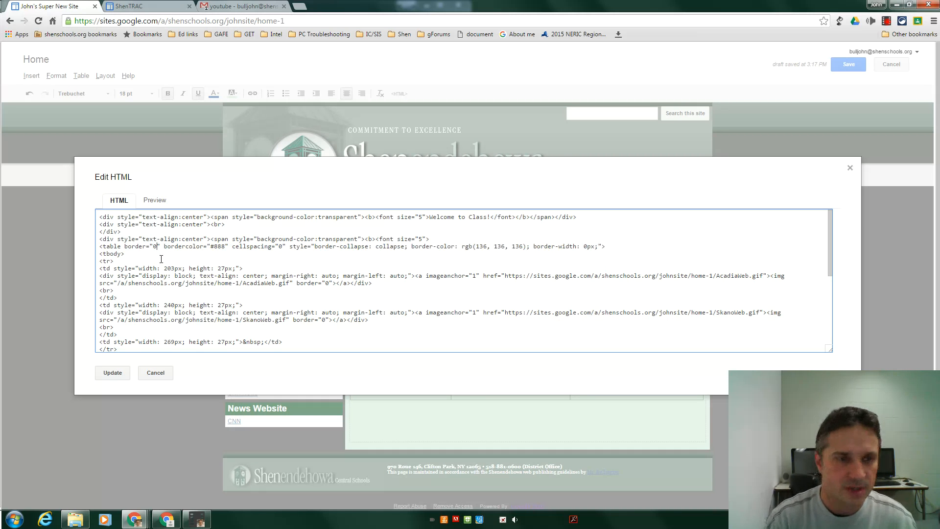
drag(98, 246, 419, 254)
drag(606, 251, 608, 246)
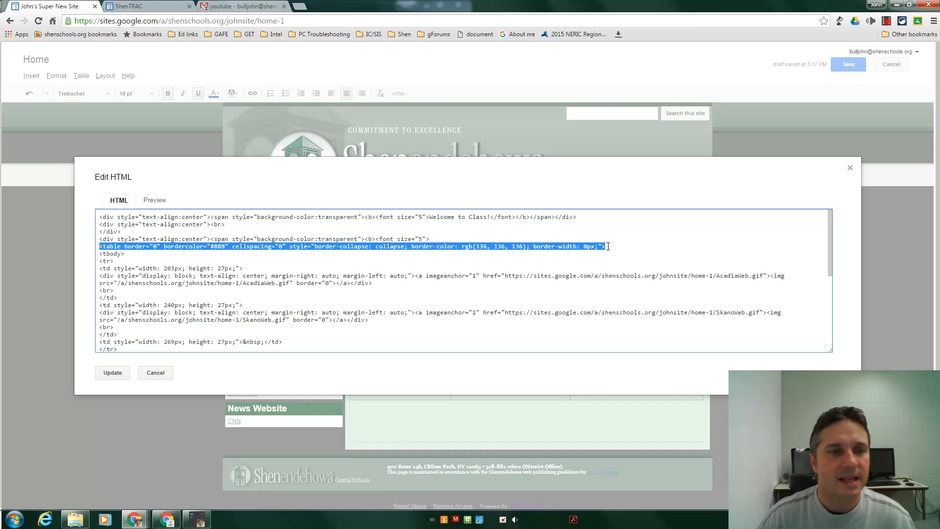
click(112, 374)
- Check the cells of the borderless table, and delete the whole table together with its logos
click(677, 349)
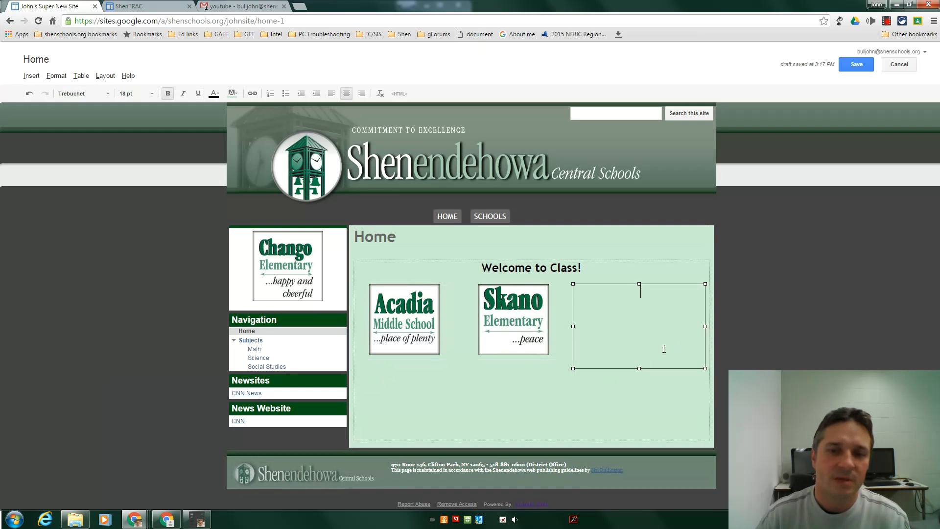
click(436, 320)
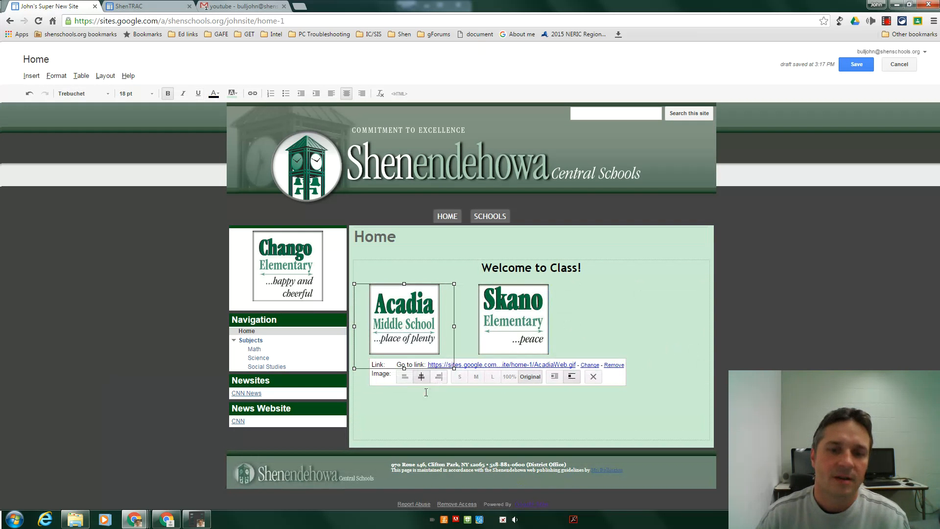
click(439, 389)
click(486, 375)
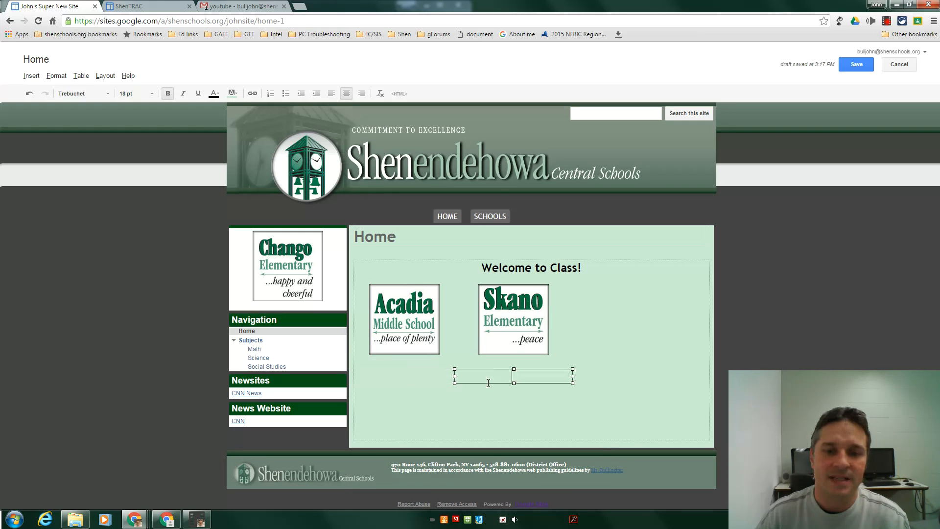
click(611, 384)
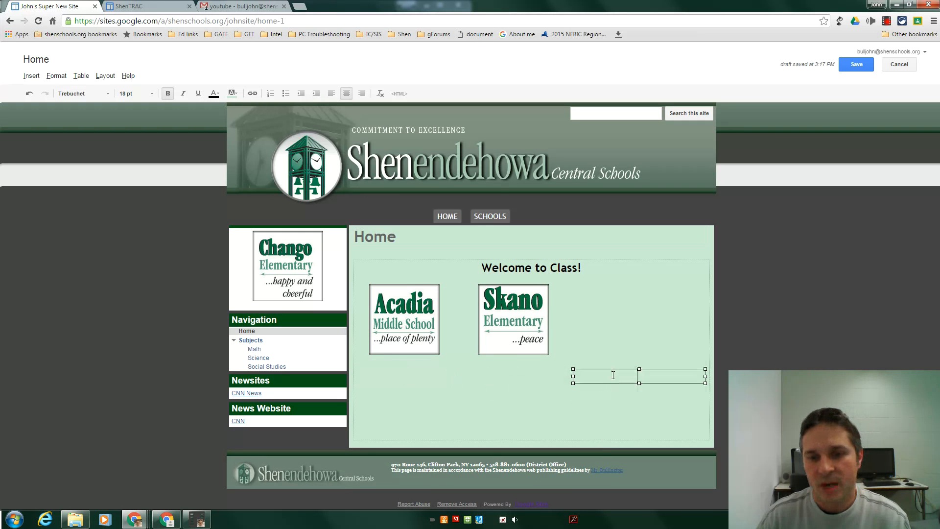
drag(634, 390, 360, 298)
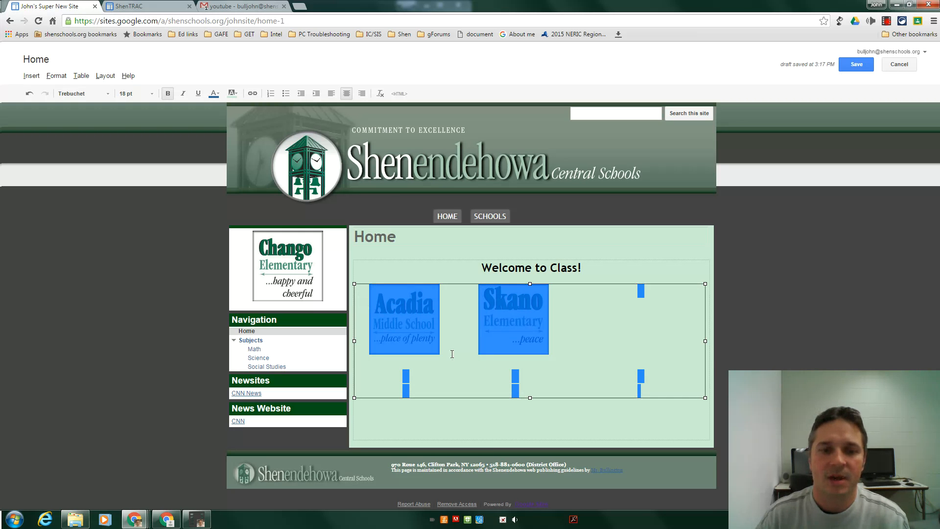
key(Delete)
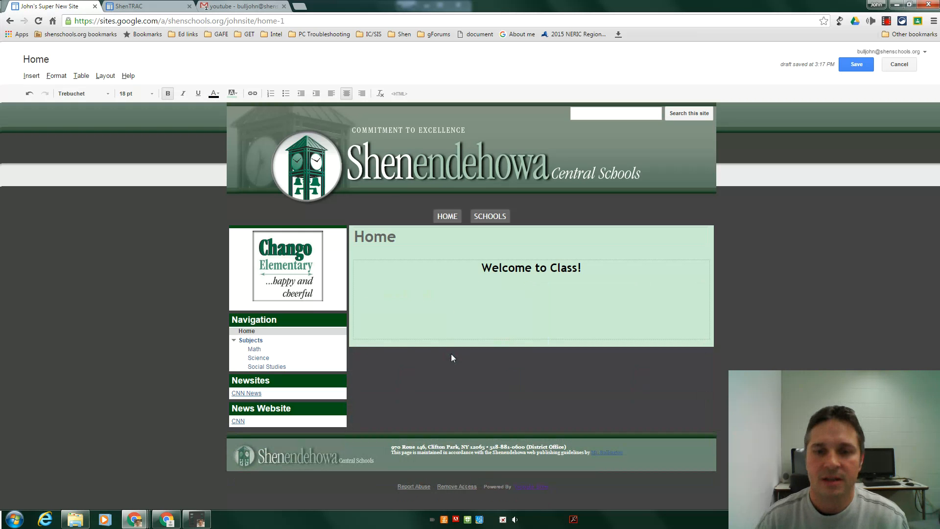
- Apply the Two column layout to the Home page
click(519, 279)
click(526, 308)
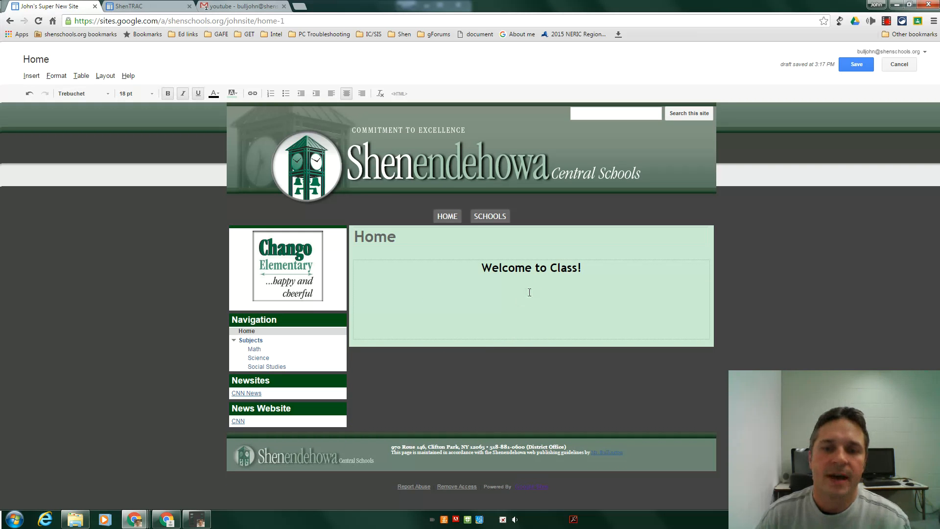
click(529, 290)
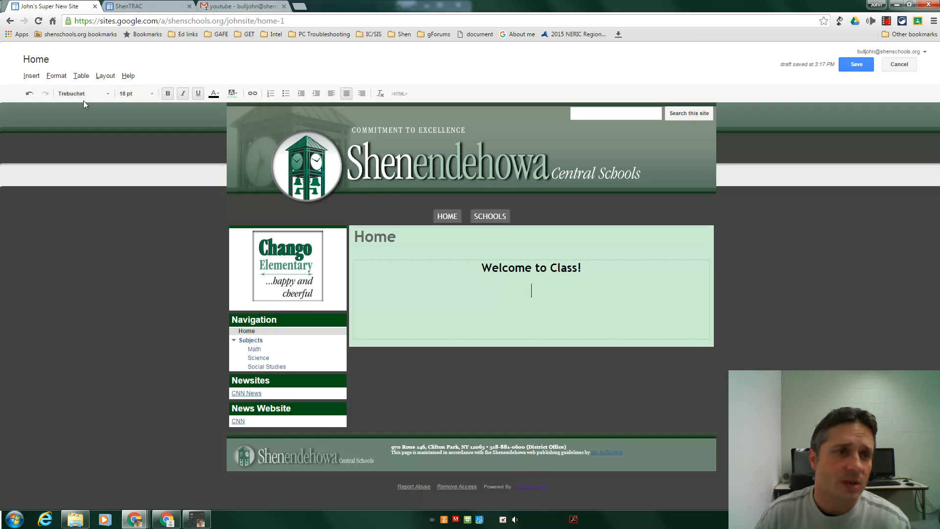
click(103, 76)
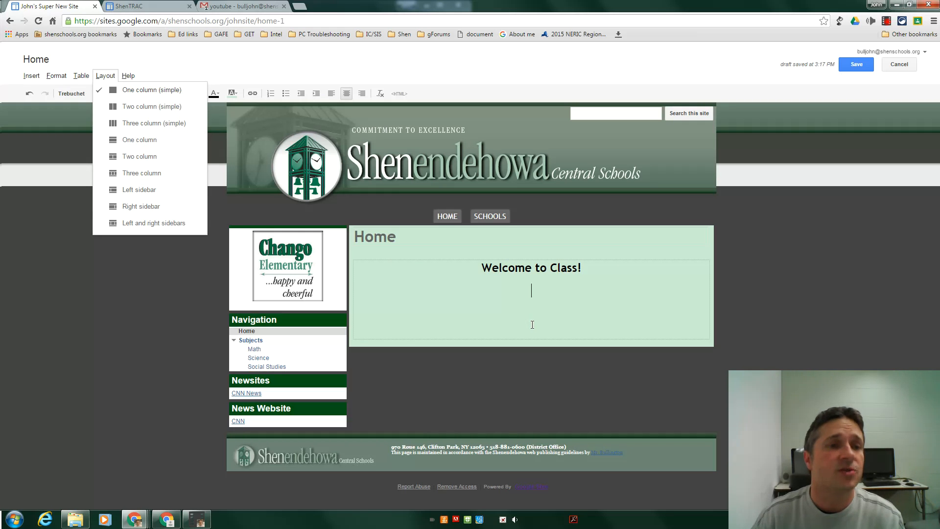
click(116, 159)
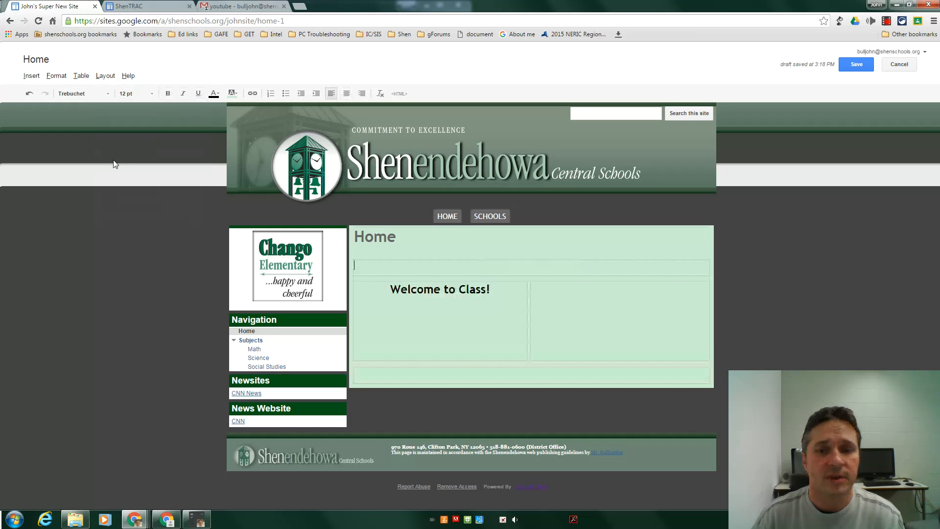
- Move the "Welcome to Class!" heading from the first column into the full-width section above the columns
triple_click(488, 289)
drag(417, 289, 515, 270)
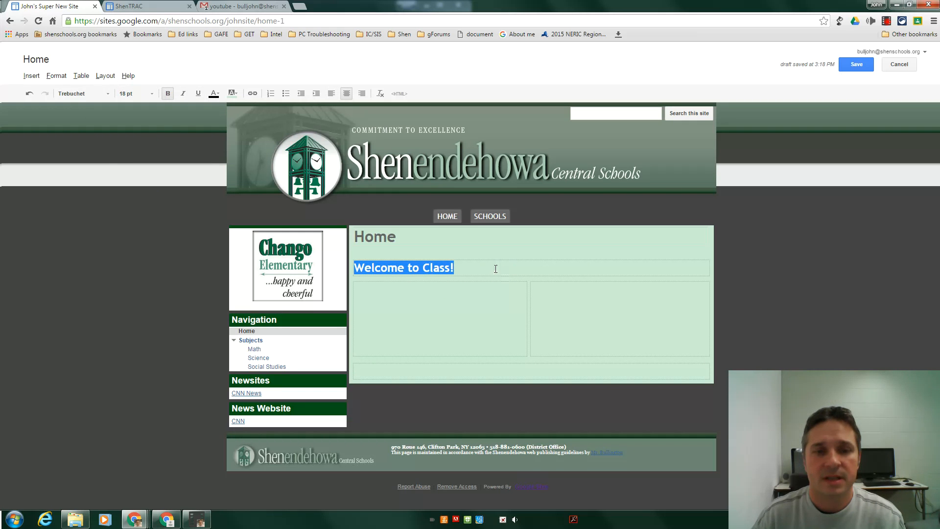
click(495, 270)
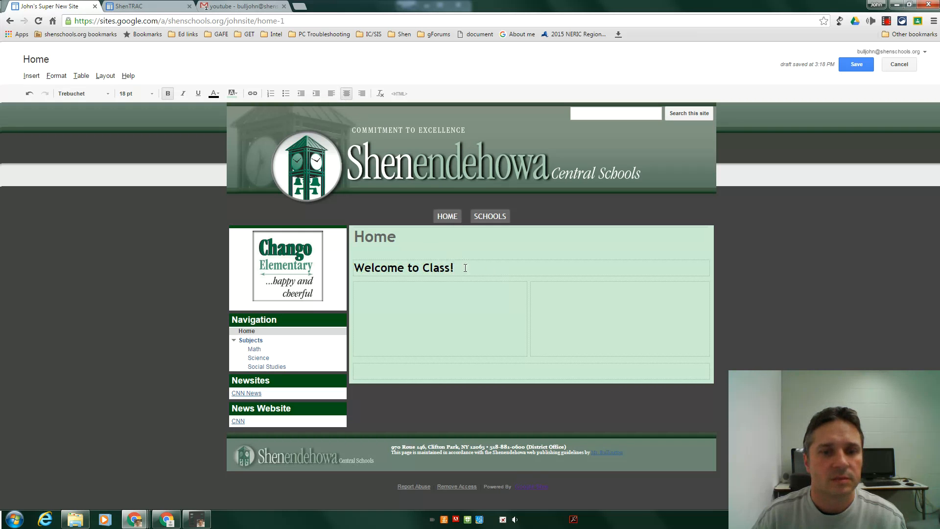
- Replace the heading in the full-width top section with the centered text "Welcome To Class!"
drag(465, 268, 310, 268)
key(Delete)
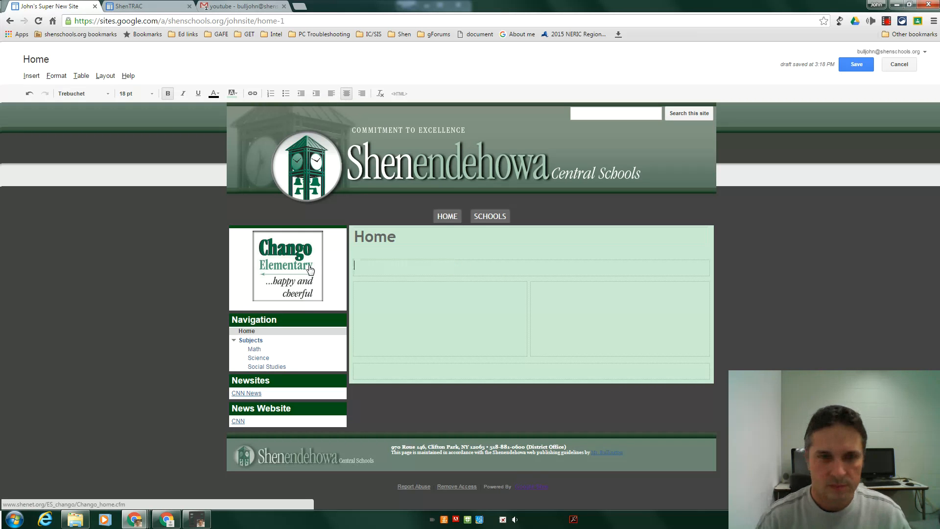
click(347, 94)
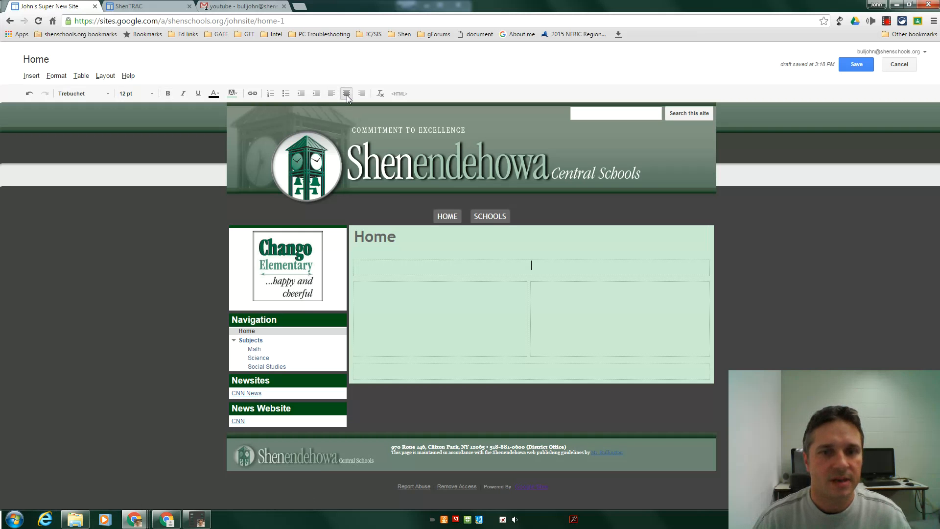
text(Welcome To Class!)
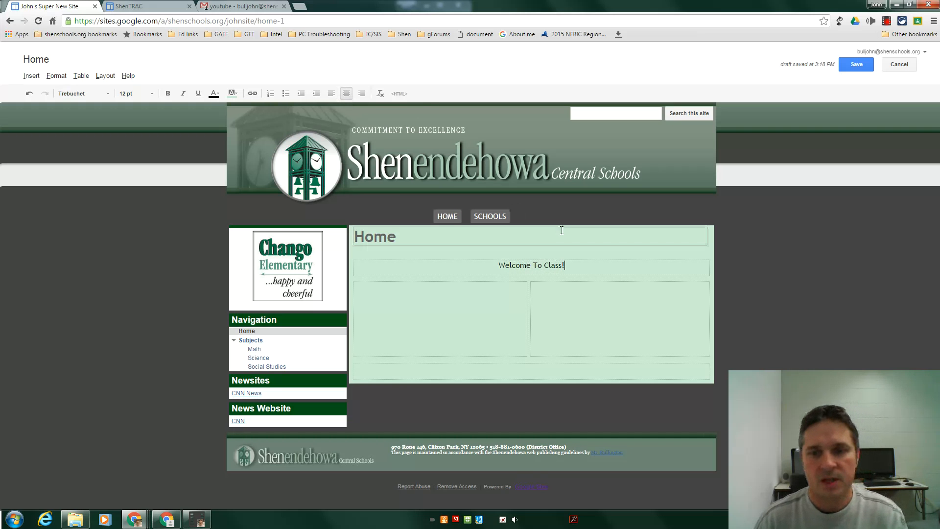
- Format the "Welcome To Class!" heading as bold at 18 pt
drag(572, 266, 457, 267)
click(167, 96)
click(151, 96)
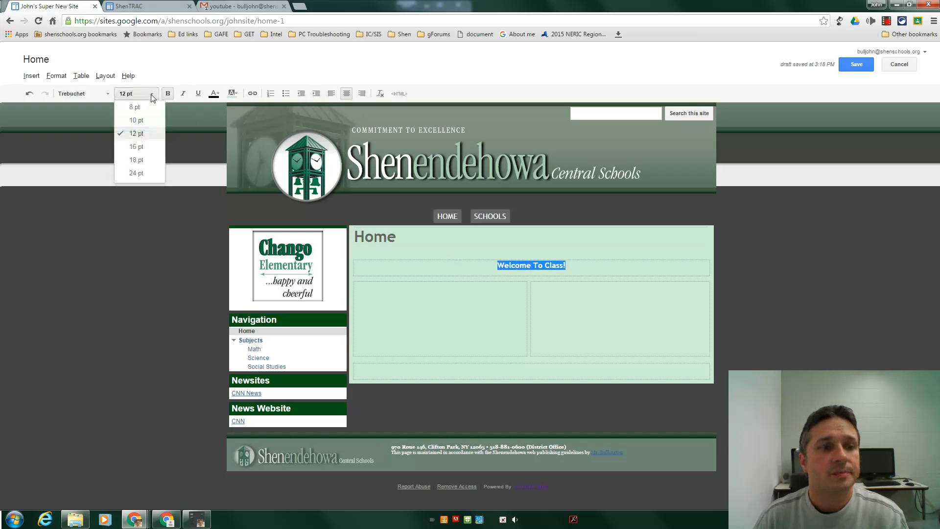
click(135, 160)
- Review the available page layouts without changing the current one, and save the Home page
click(104, 75)
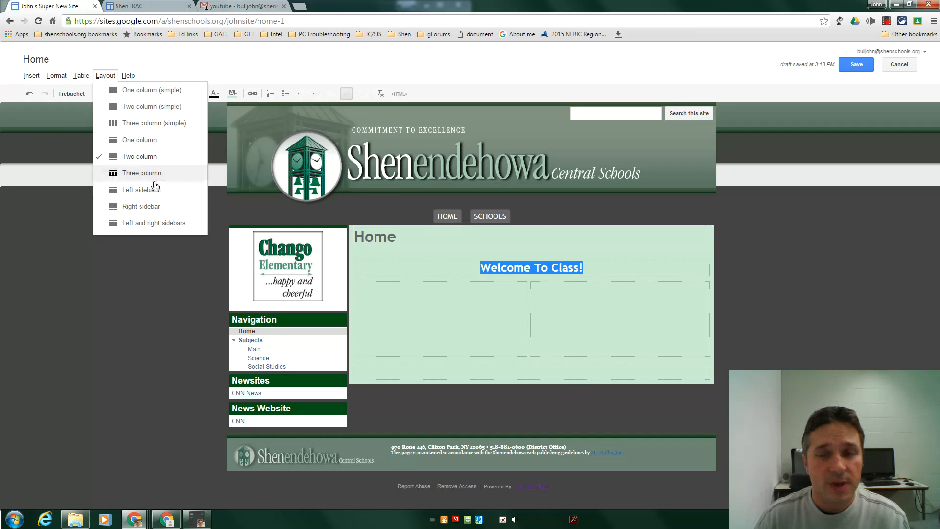
click(143, 324)
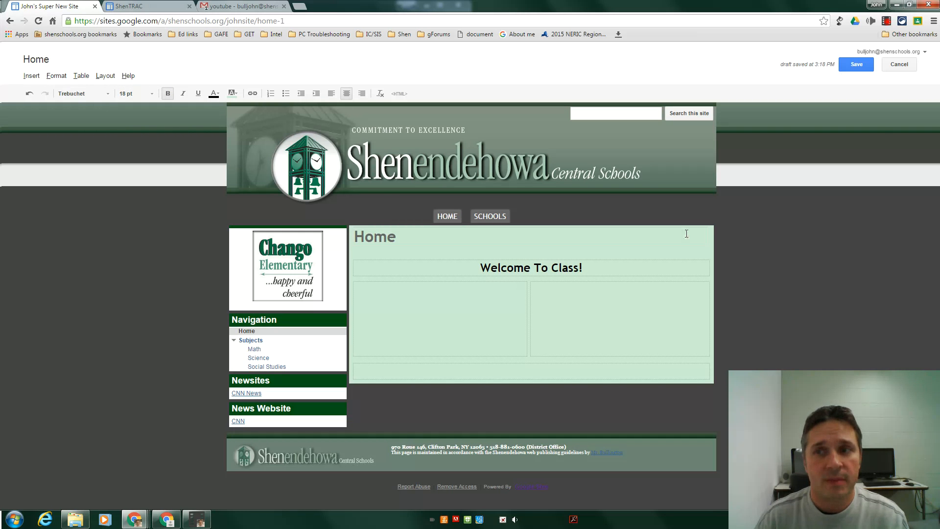
click(855, 68)
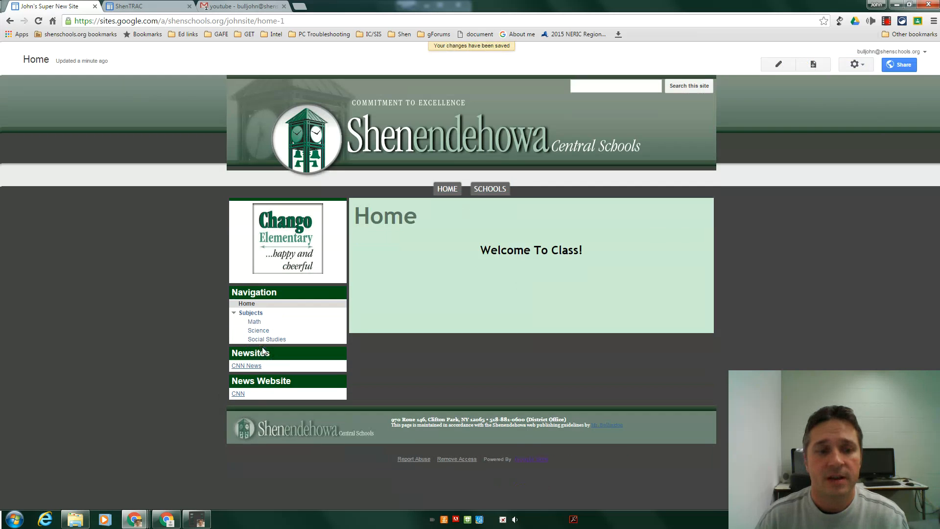
- Open the Math page for editing, look at its layout options, and return to the Home page
click(256, 327)
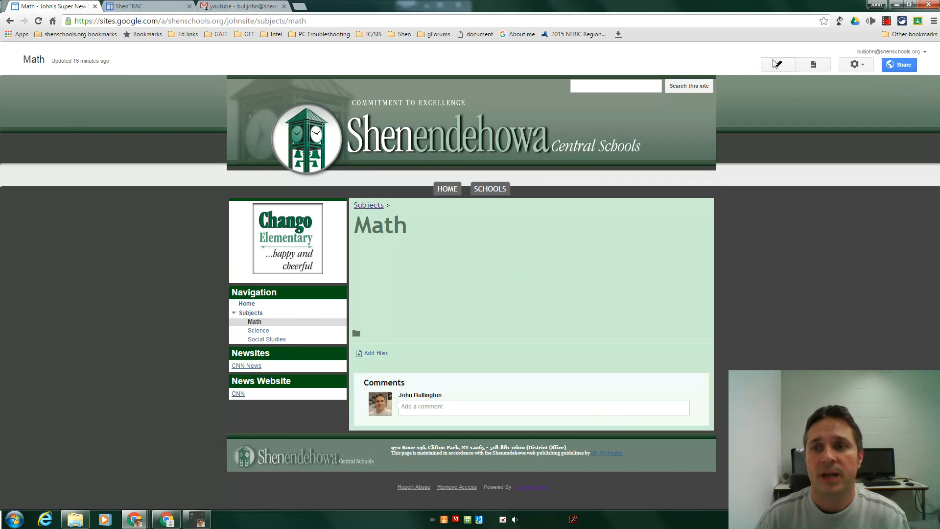
click(778, 64)
click(105, 75)
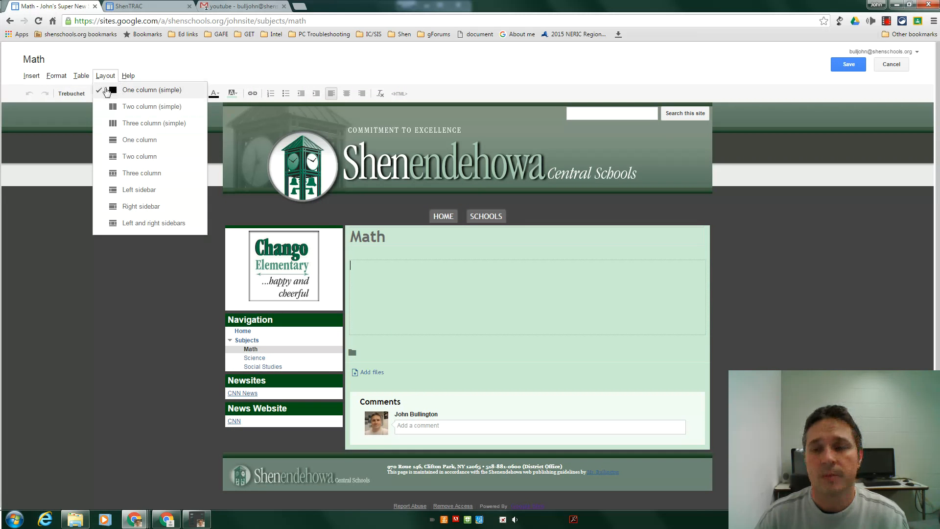
click(242, 331)
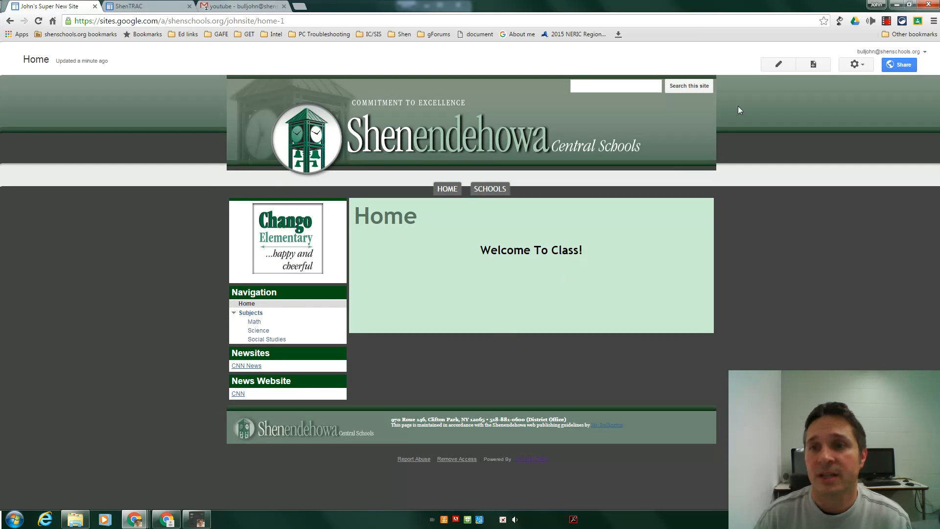
- Open the Home page for editing and examine the items that can be inserted into its columns, including the Drive file types
click(779, 64)
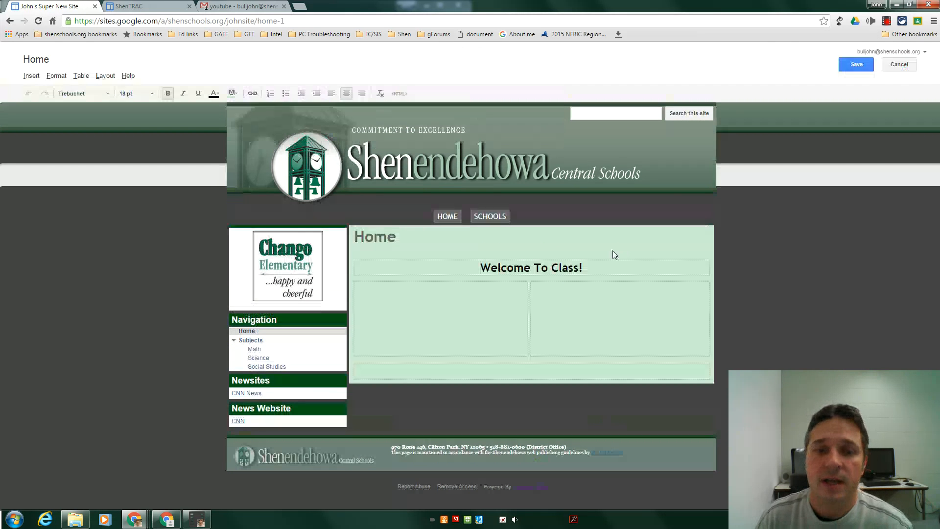
click(463, 288)
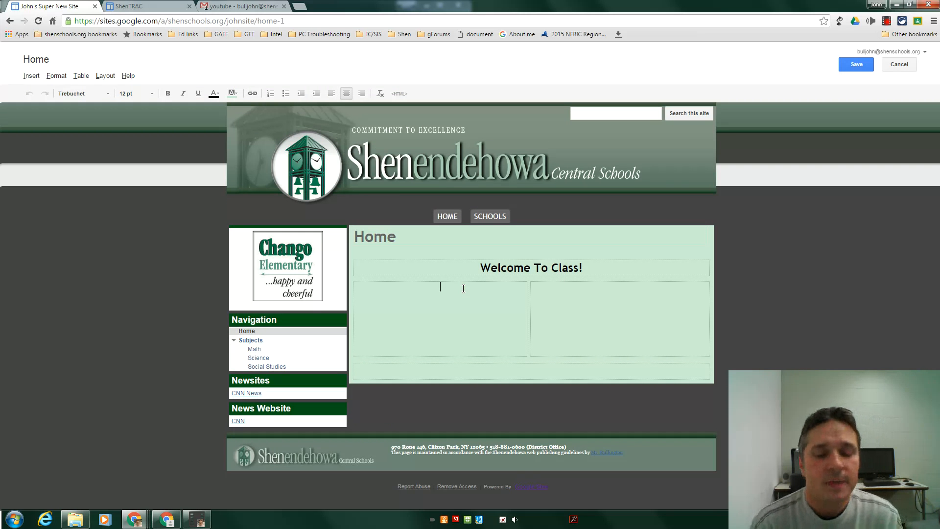
click(31, 77)
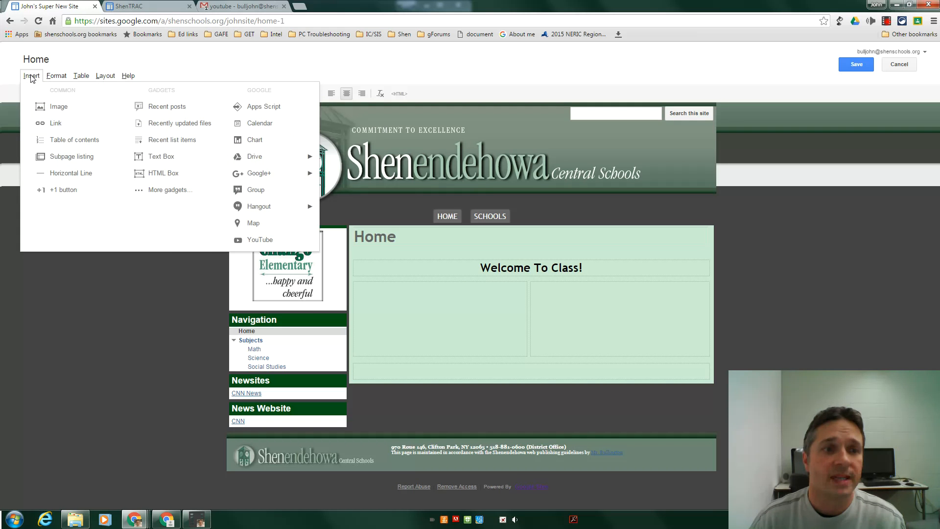
click(57, 76)
click(30, 76)
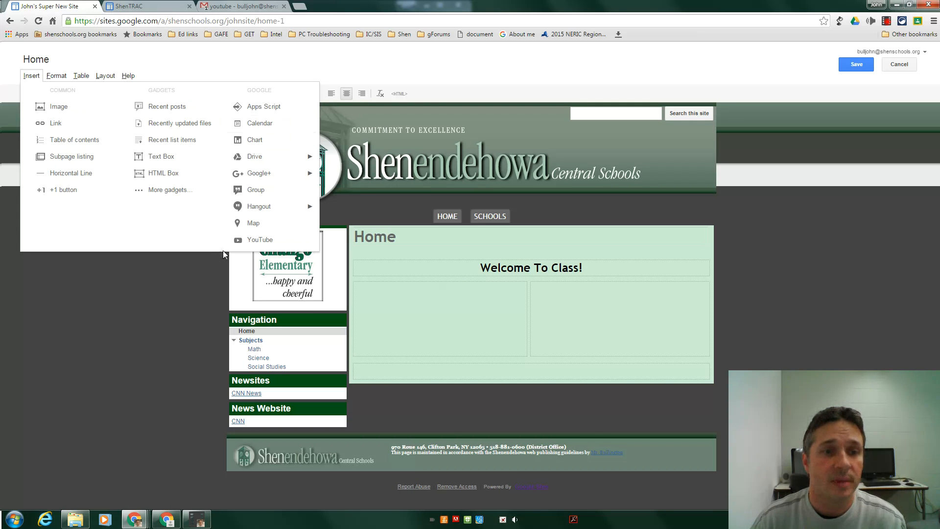
mouse_move(253, 161)
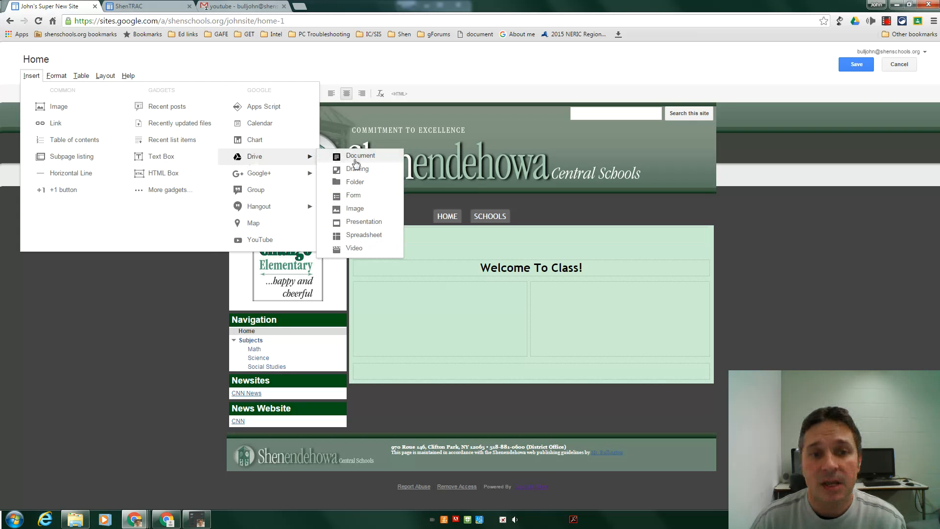
click(619, 269)
click(566, 314)
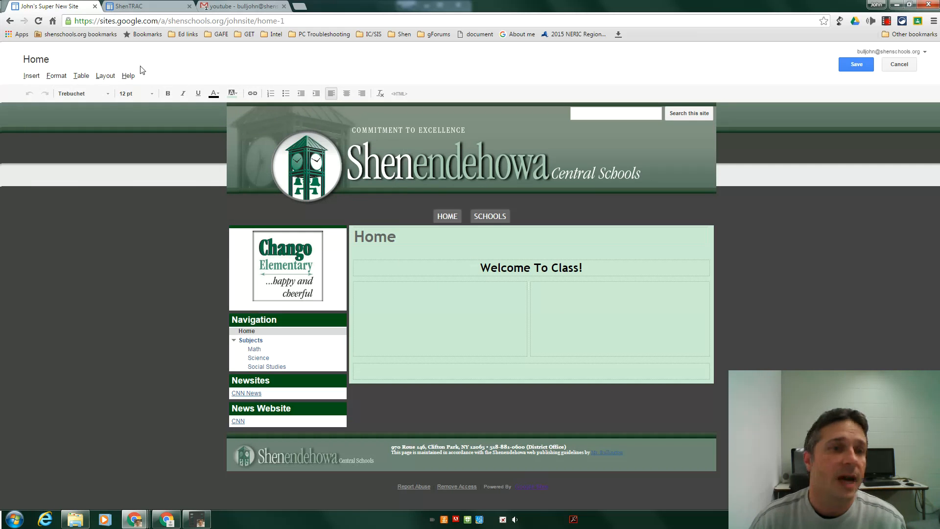
- Change the Home page's layout to One column (simple)
click(103, 76)
click(125, 90)
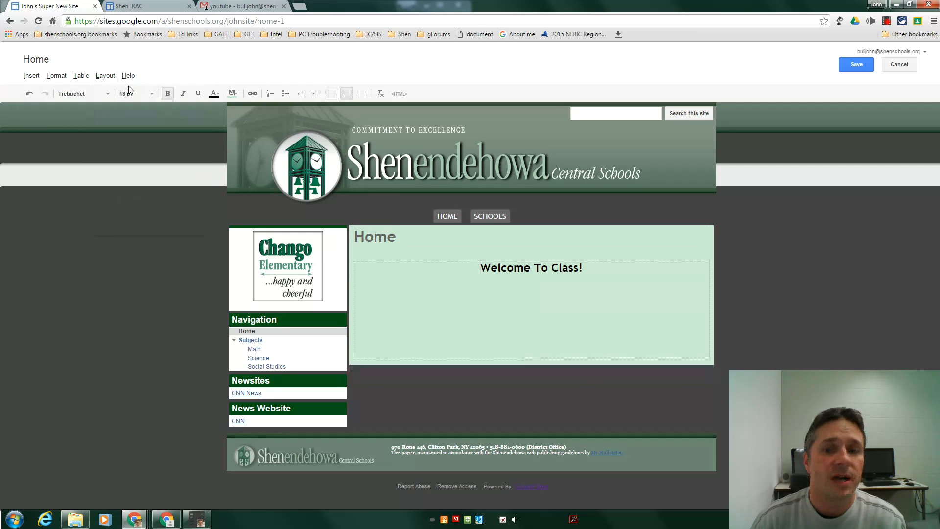
- Place the insertion point below the "Welcome To Class!" heading and start inserting a Drive document there
click(549, 294)
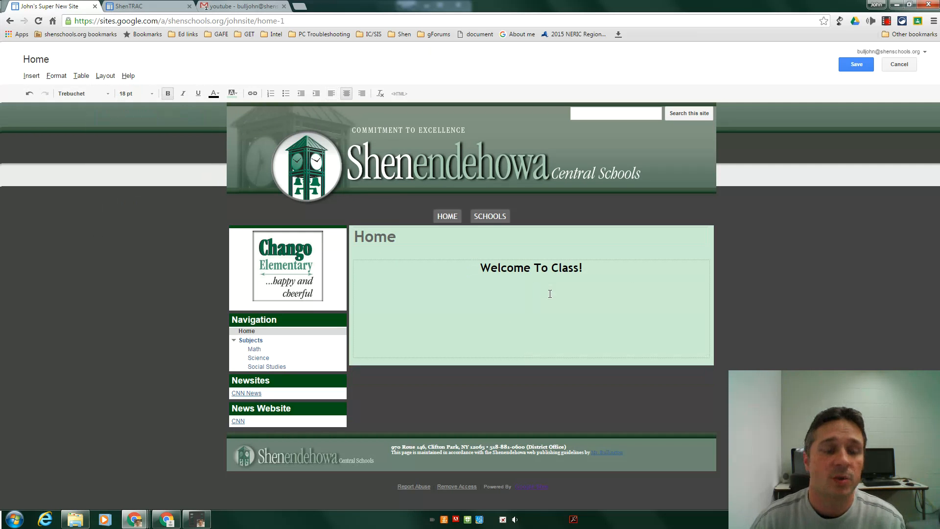
click(31, 76)
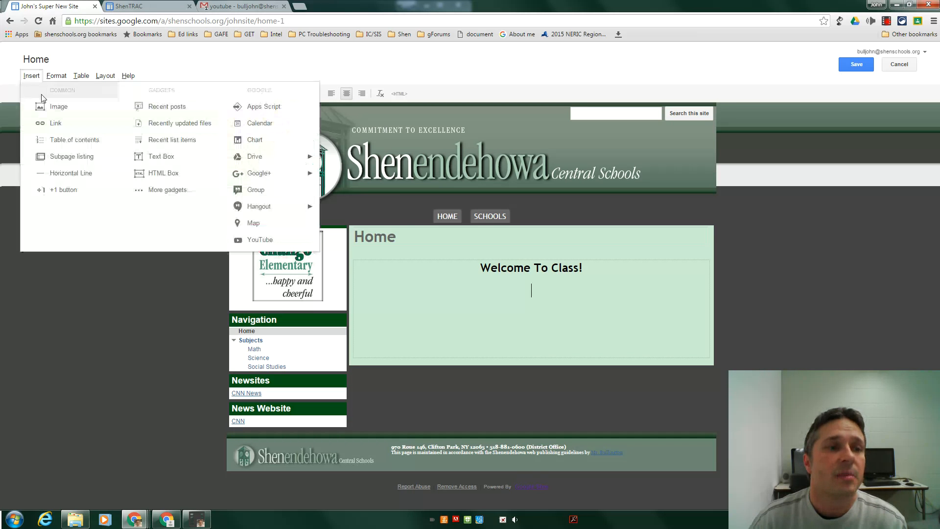
mouse_move(252, 157)
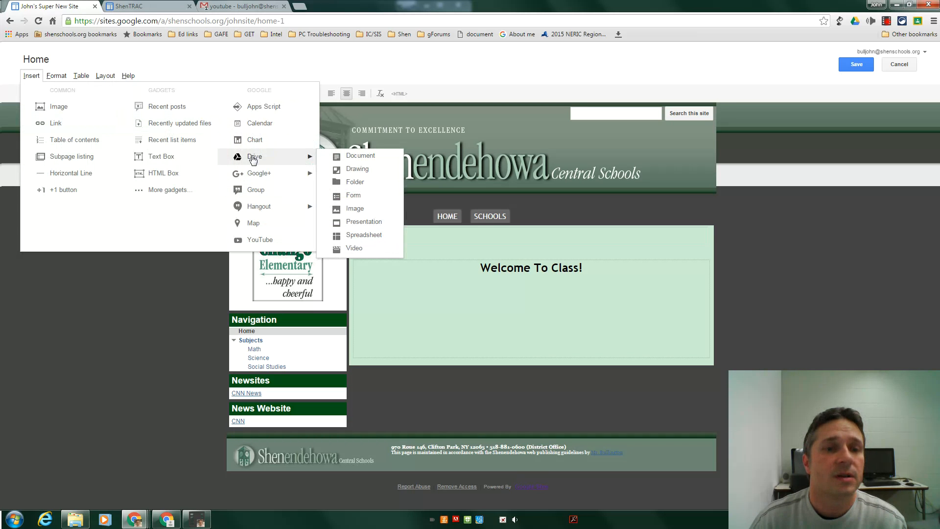
click(360, 156)
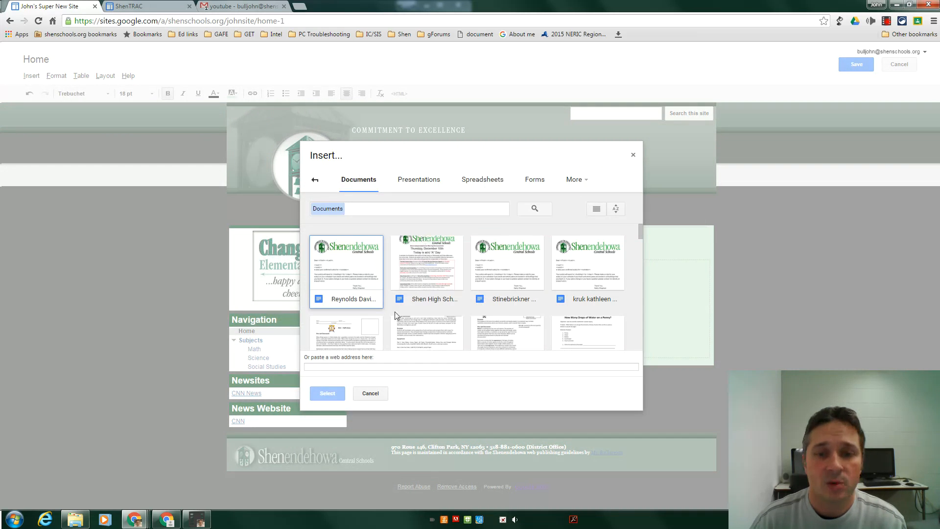
- Sort the Drive documents by name and browse through the list
click(613, 216)
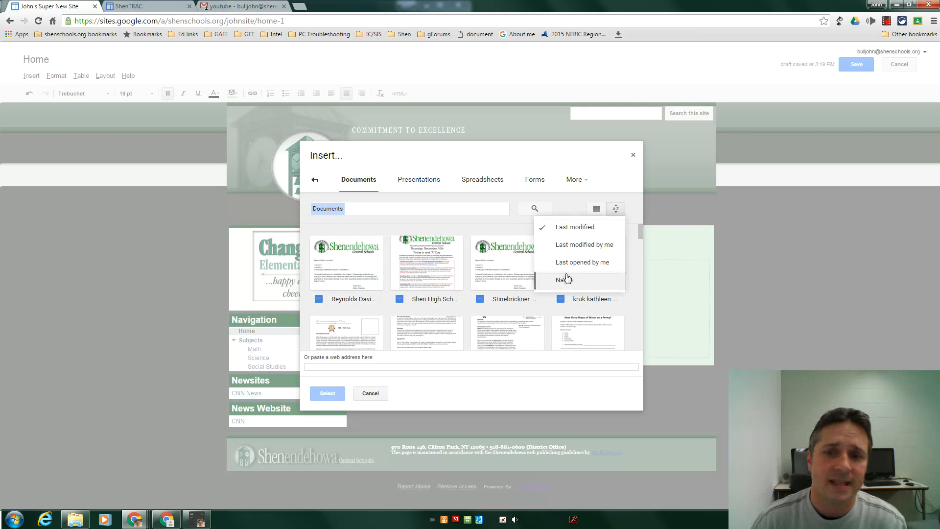
click(565, 278)
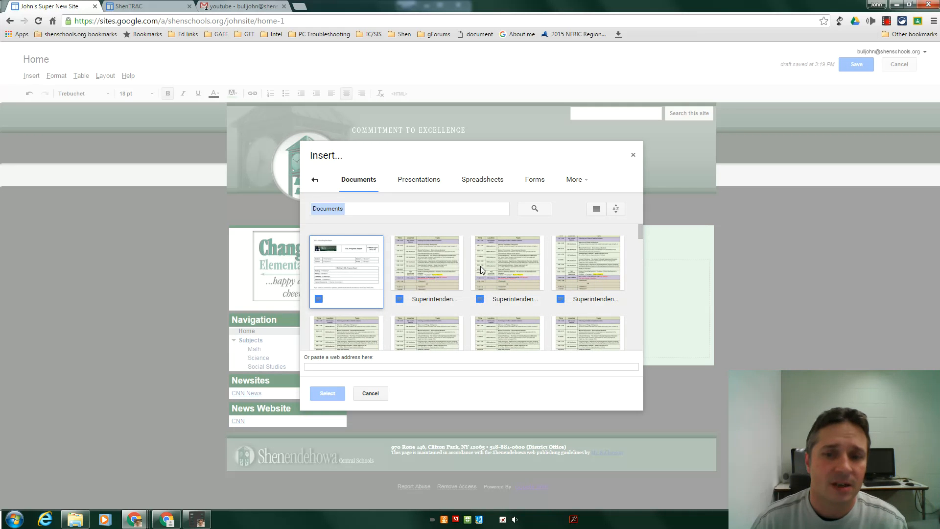
scroll(382, 286, down, 5)
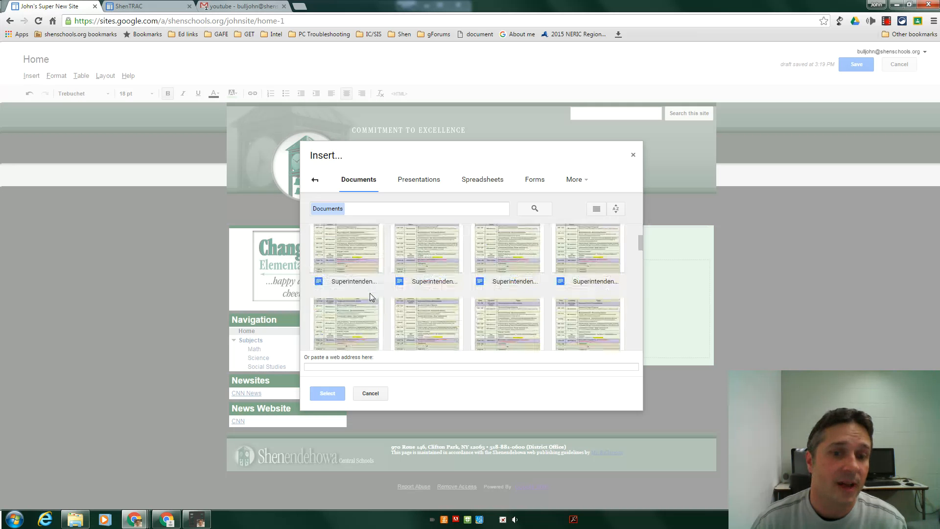
scroll(373, 292, down, 5)
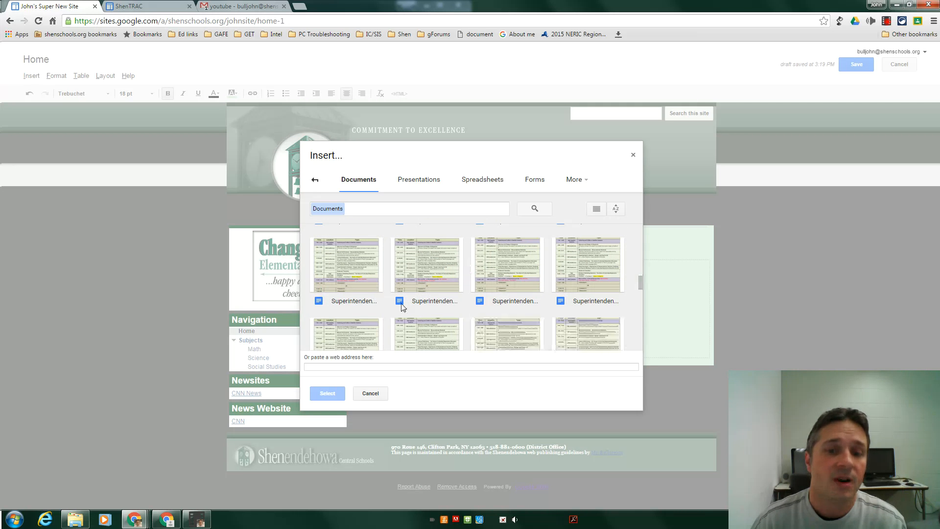
scroll(387, 301, up, 10)
scroll(395, 308, up, 2)
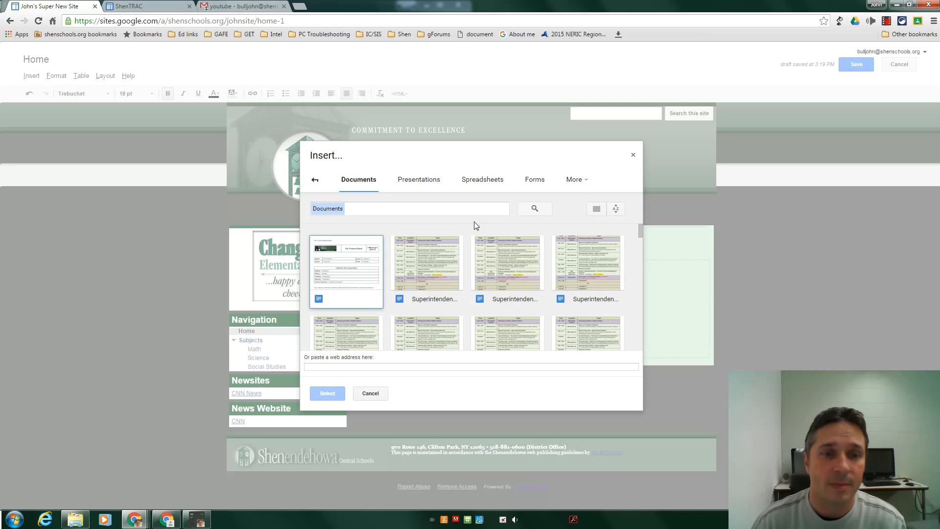
click(469, 209)
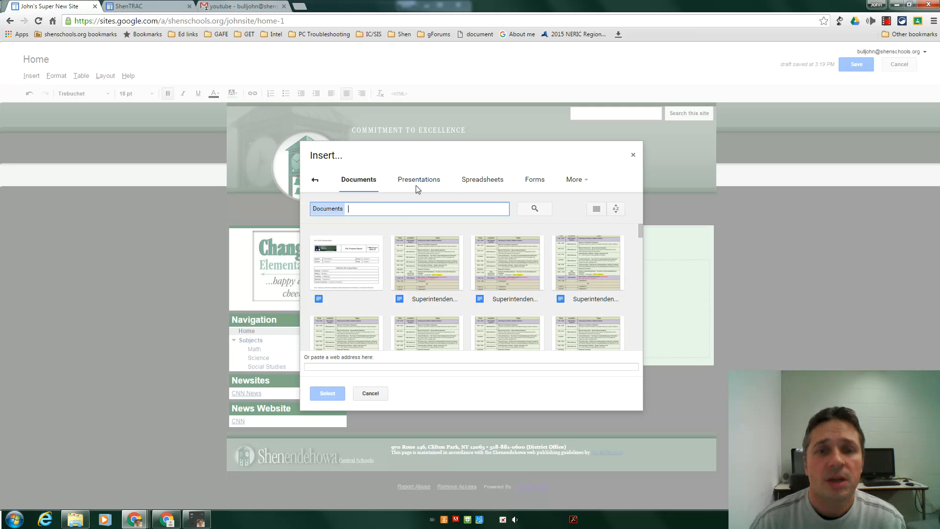
- Switch the file picker to Drive folders, sort them by name, and look through the list and its sort options
click(577, 183)
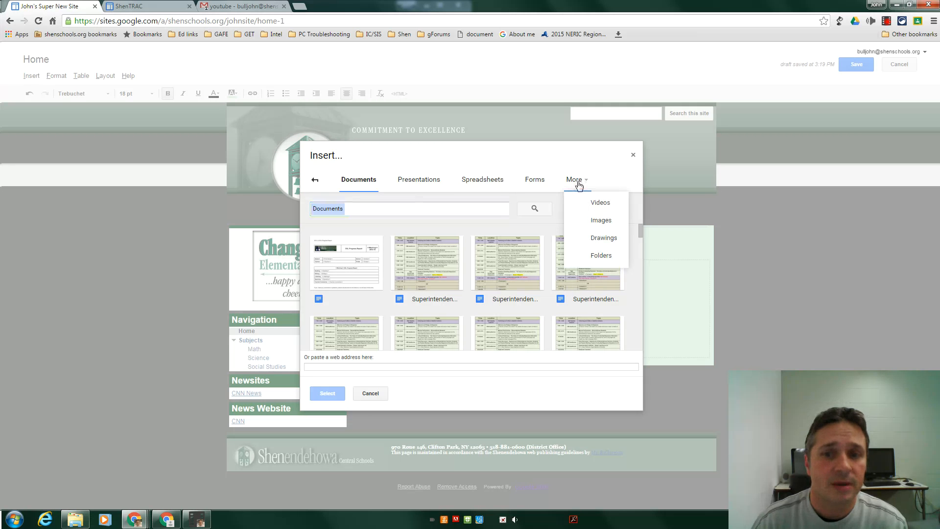
click(602, 256)
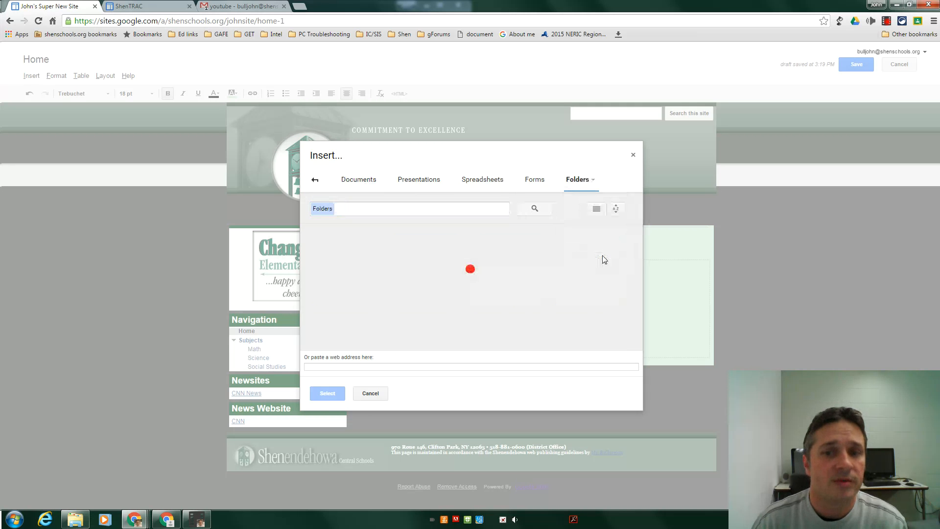
scroll(431, 275, down, 6)
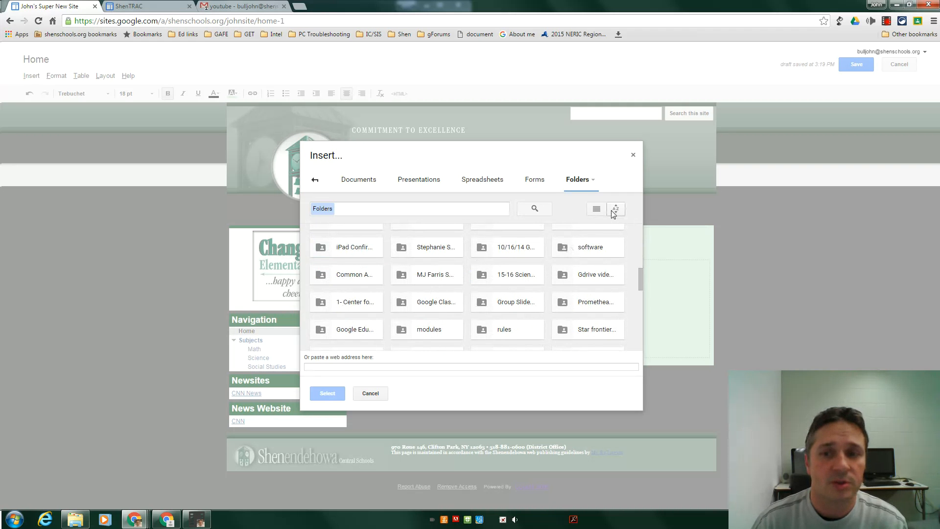
click(613, 214)
click(564, 280)
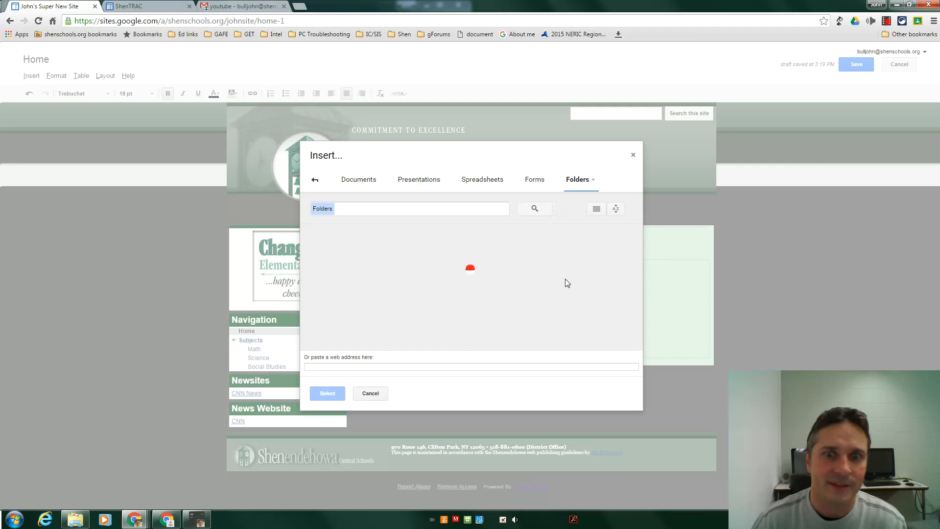
scroll(391, 251, down, 2)
scroll(392, 250, down, 5)
scroll(392, 251, down, 5)
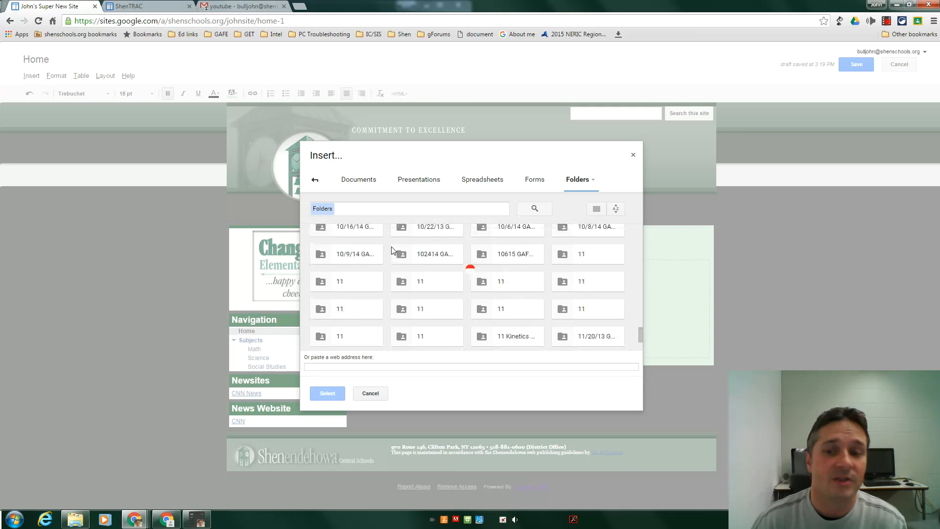
scroll(391, 250, down, 2)
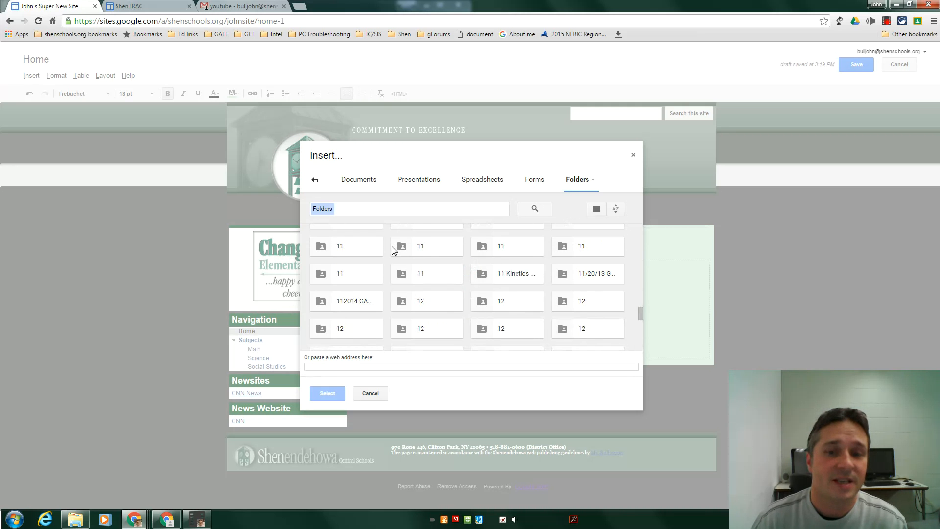
scroll(391, 250, down, 3)
scroll(391, 250, down, 4)
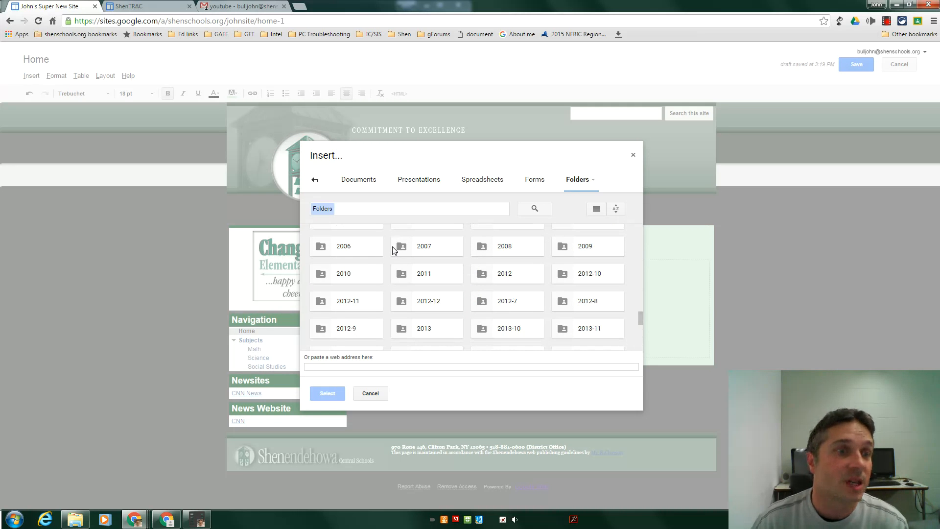
click(582, 180)
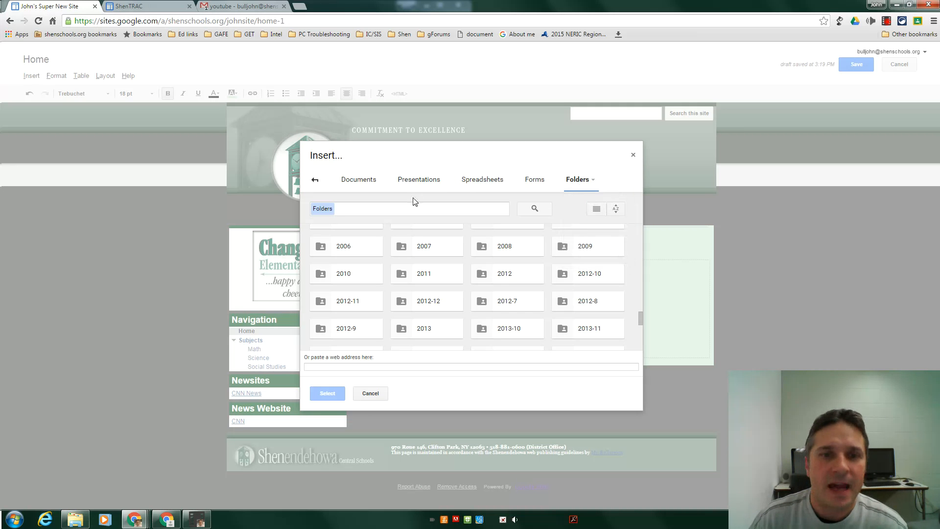
click(616, 208)
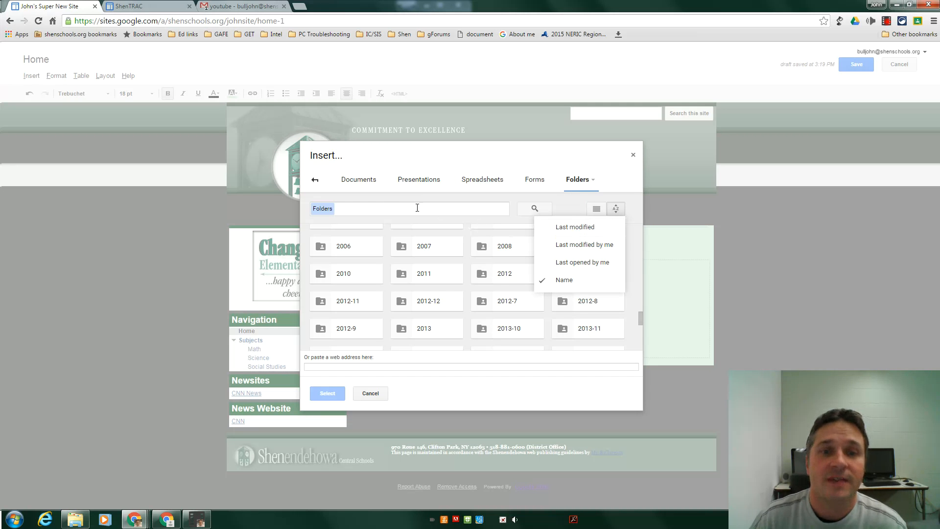
- Search the Drive documents for "exit card" and insert the Exit card document with a border, its title and a height of 600 pixels
click(360, 182)
click(373, 207)
text(exit)
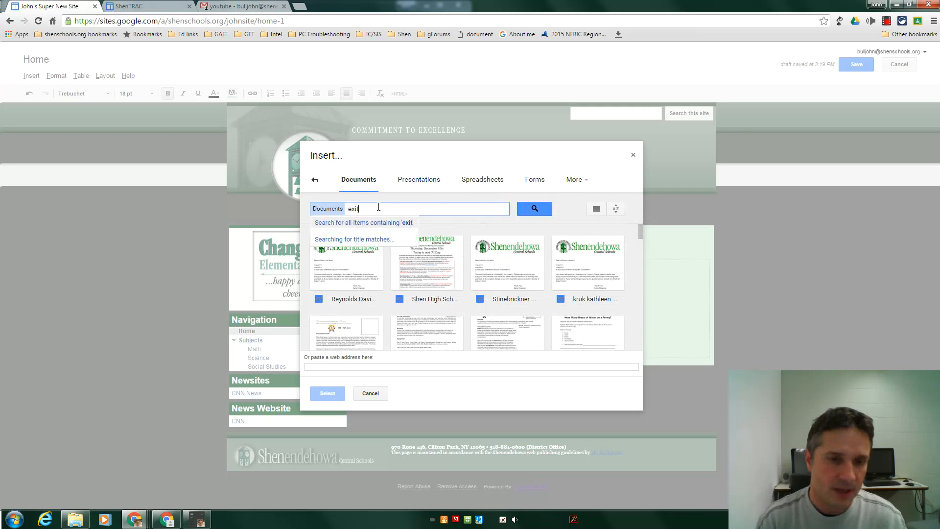
text( card)
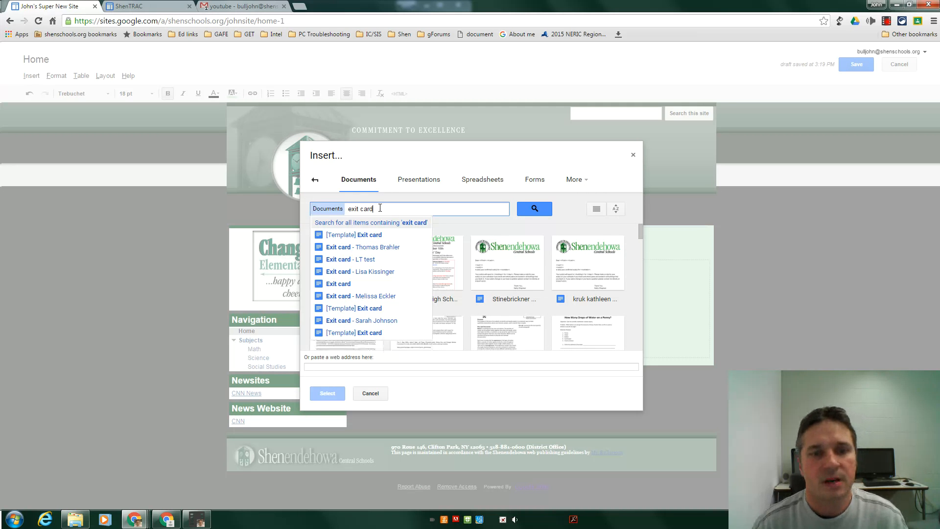
click(336, 285)
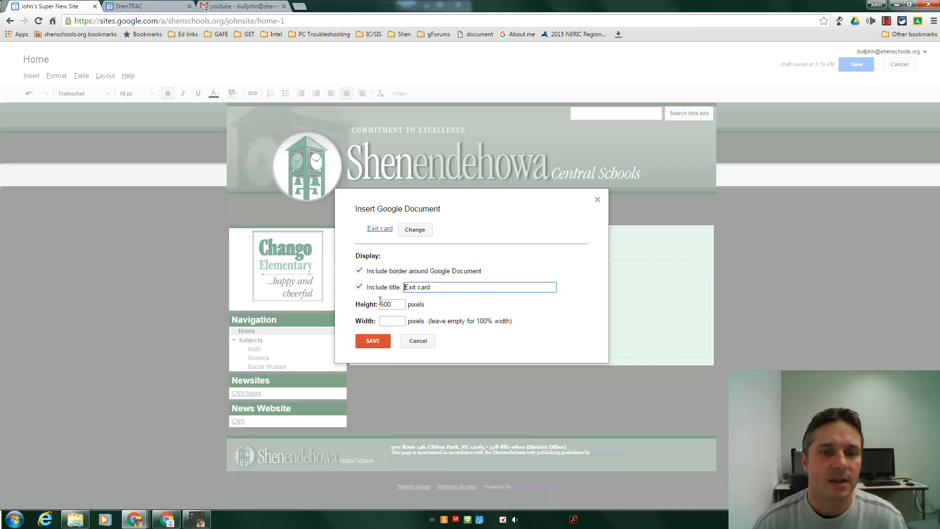
click(374, 344)
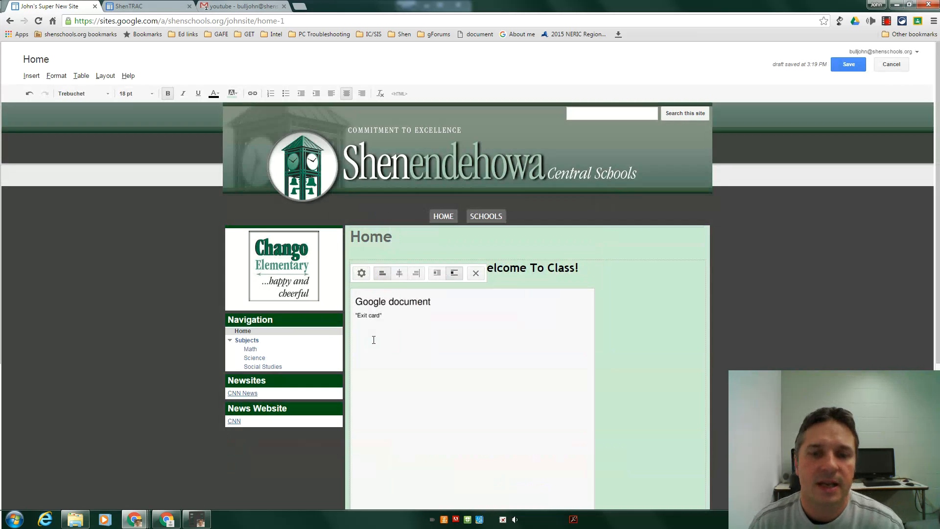
- Center the embedded Exit card document, save the Home page, and check how the document displays
click(399, 272)
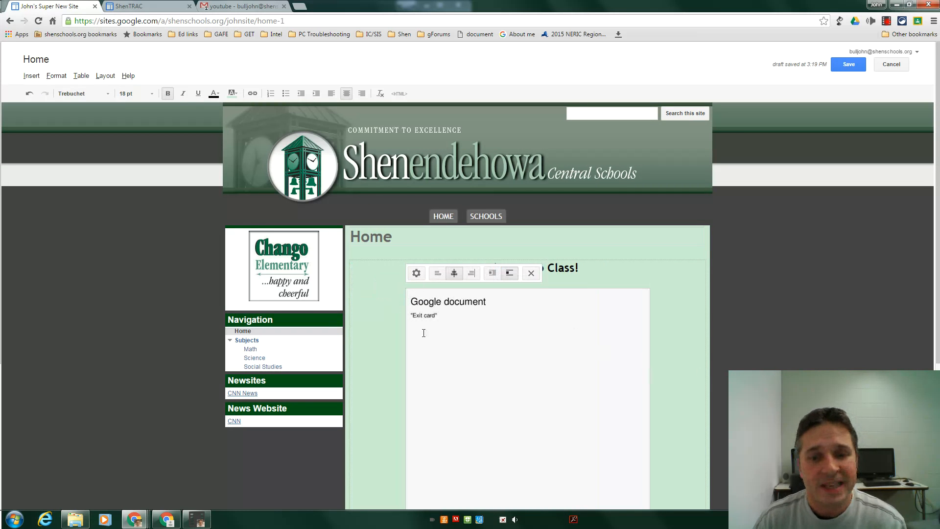
click(844, 69)
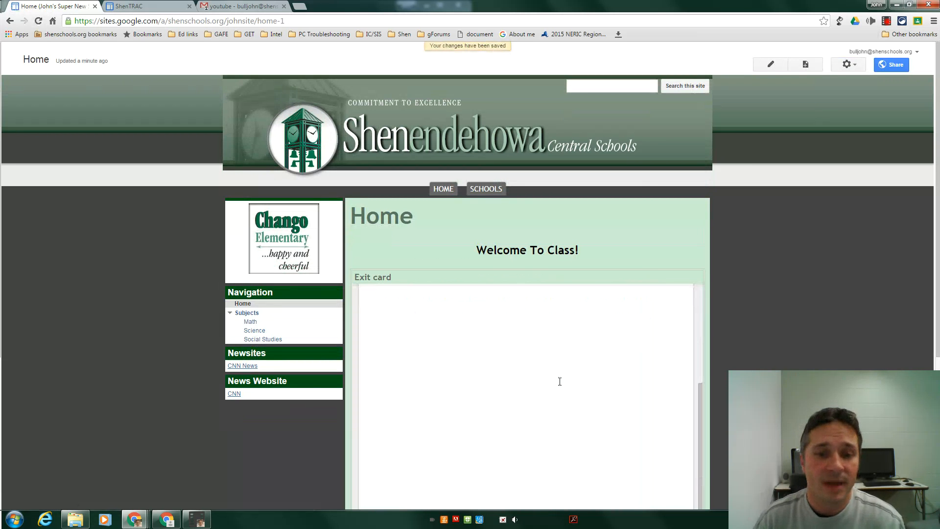
scroll(596, 409, down, 4)
scroll(602, 411, up, 2)
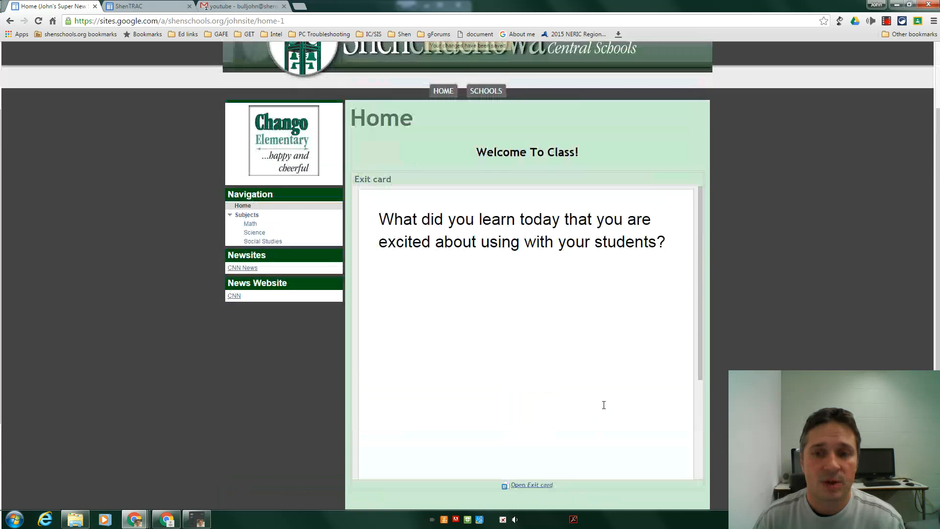
scroll(602, 487, down, 1)
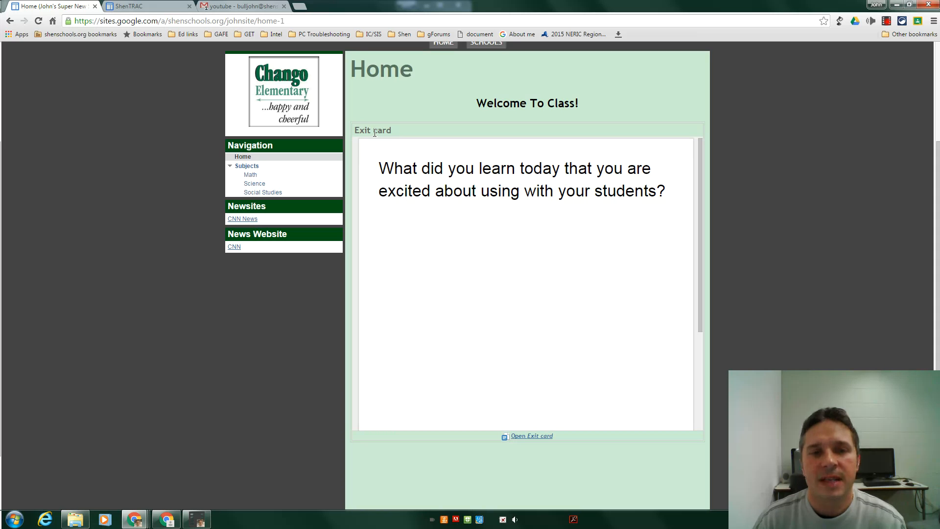
- Open Google Drive in a new browser tab and open the Exit card document from the Session Materials folder
click(299, 7)
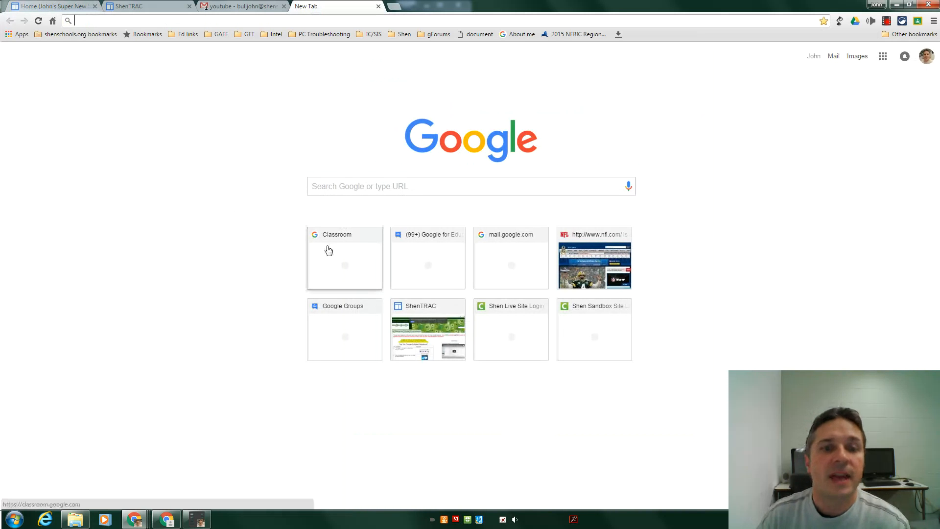
click(882, 55)
click(886, 166)
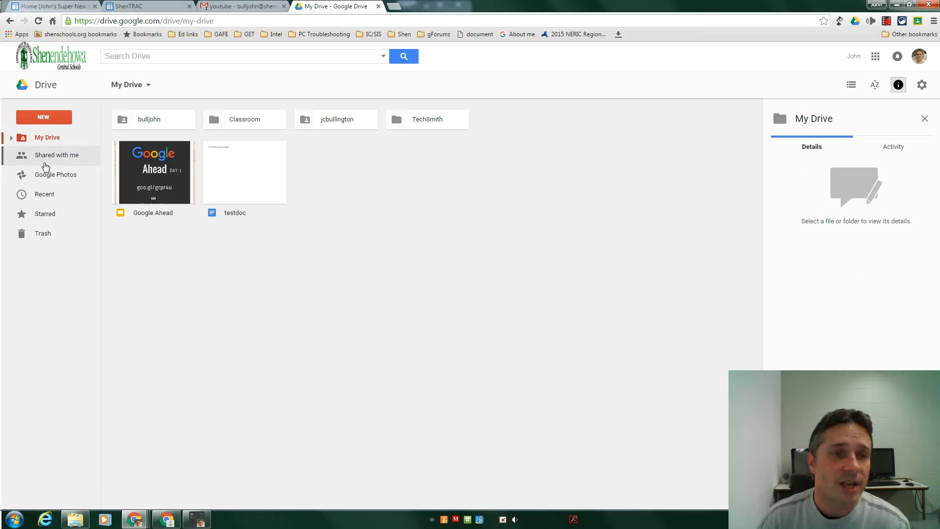
double_click(166, 121)
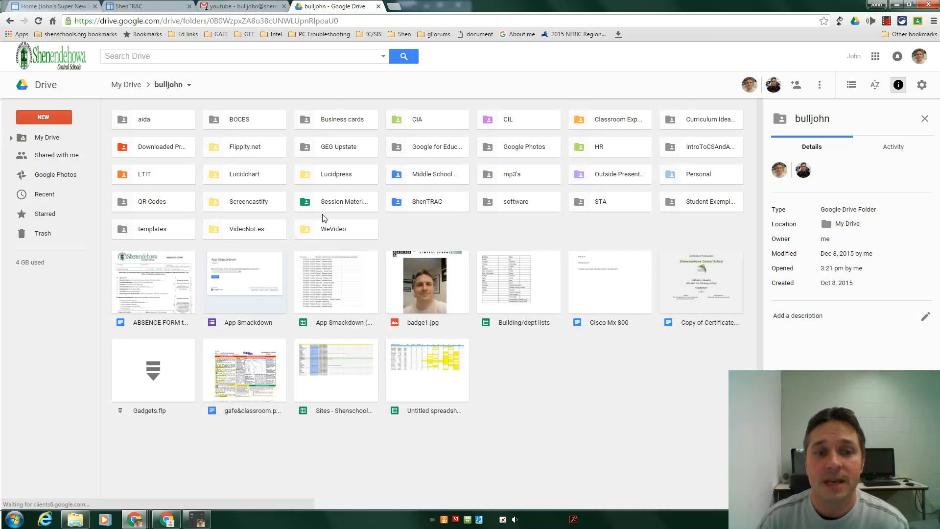
double_click(327, 202)
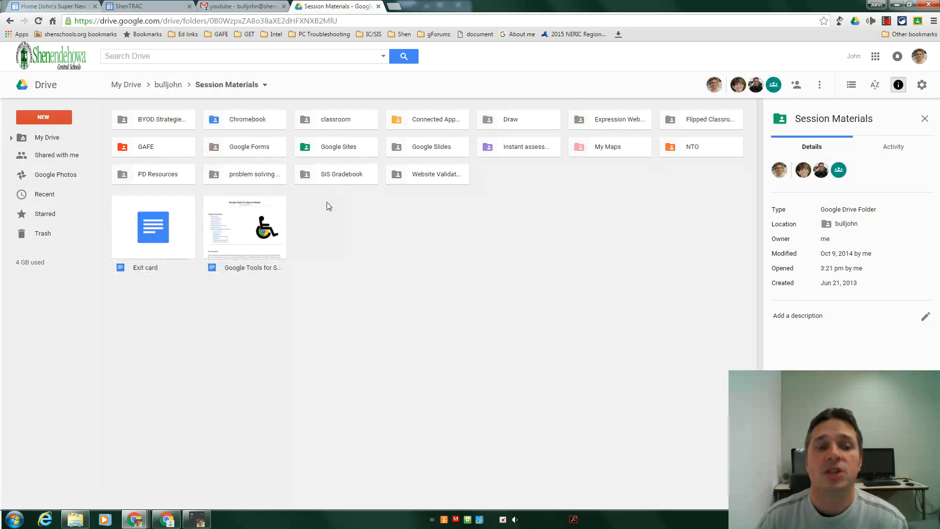
double_click(145, 242)
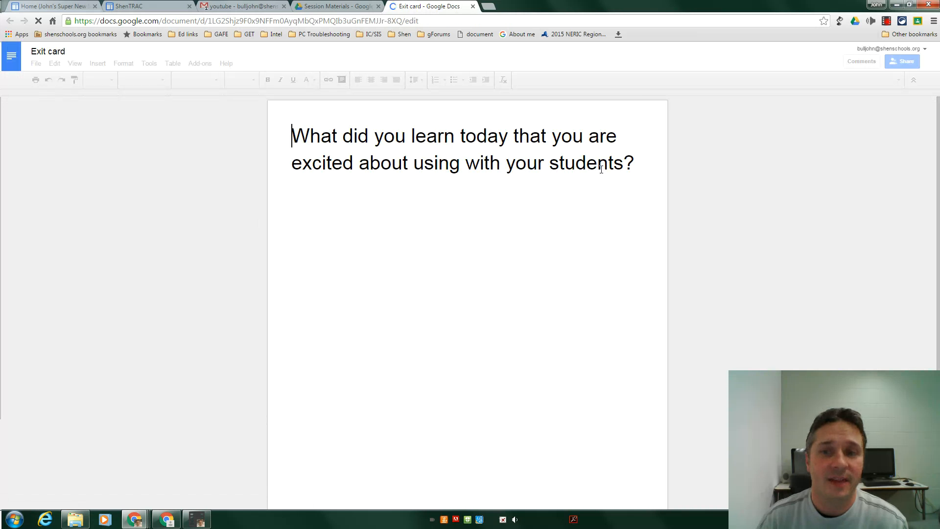
- Add a second question mark at the end of the question in the Exit card document and close the document
click(638, 163)
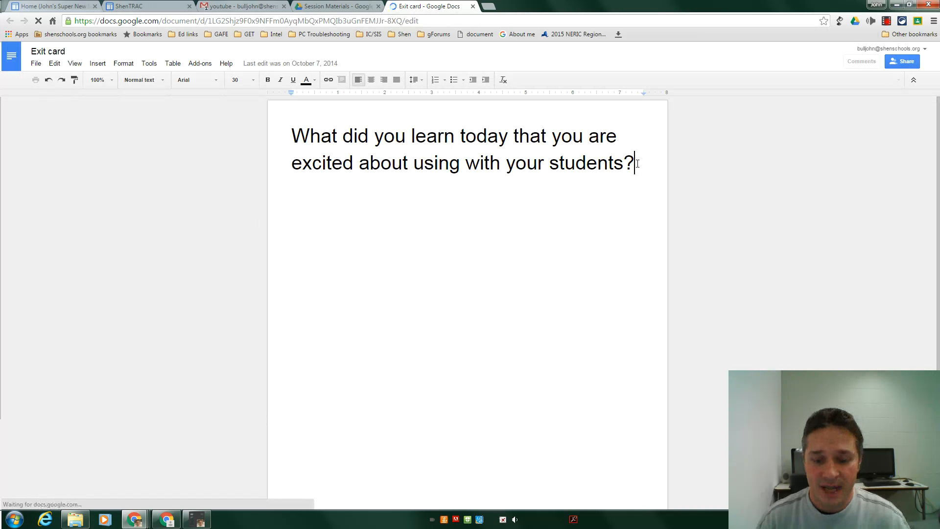
text(?)
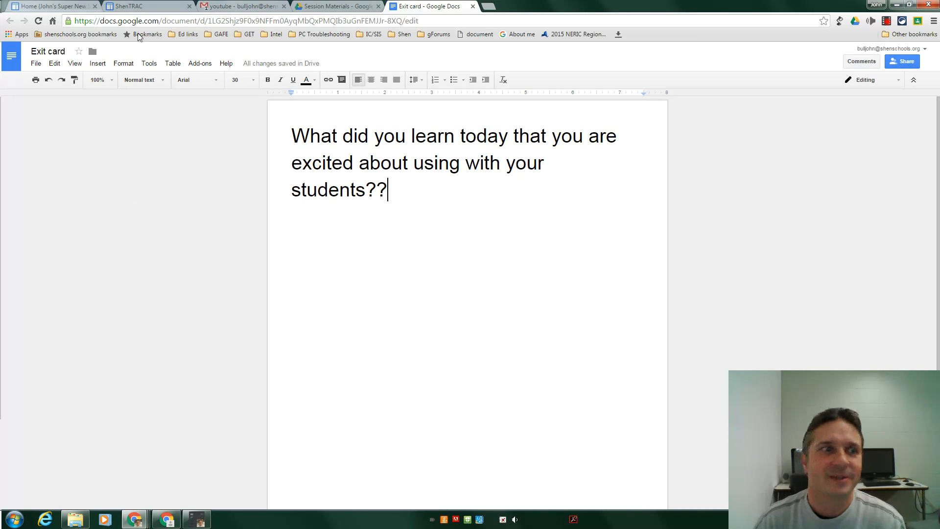
click(473, 6)
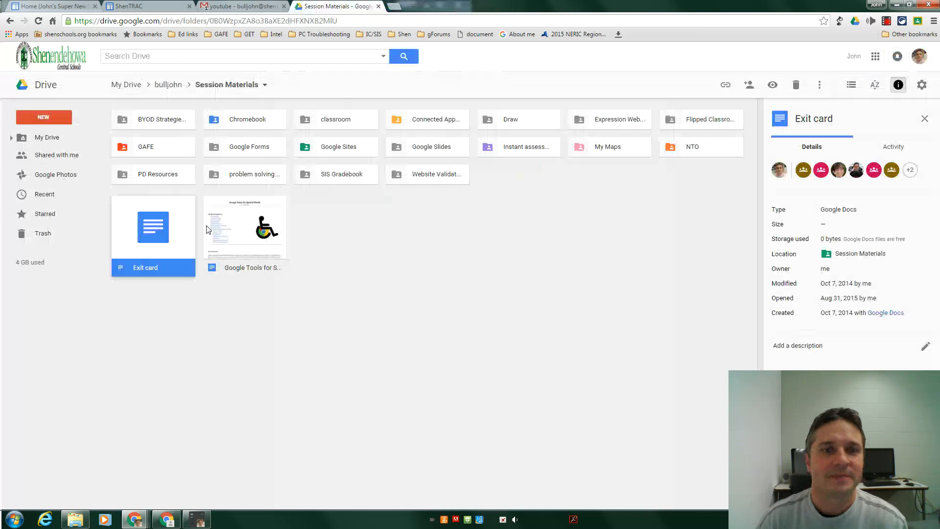
- Return to the site's Home page and reload it to check the question in the embedded Exit card document
click(498, 292)
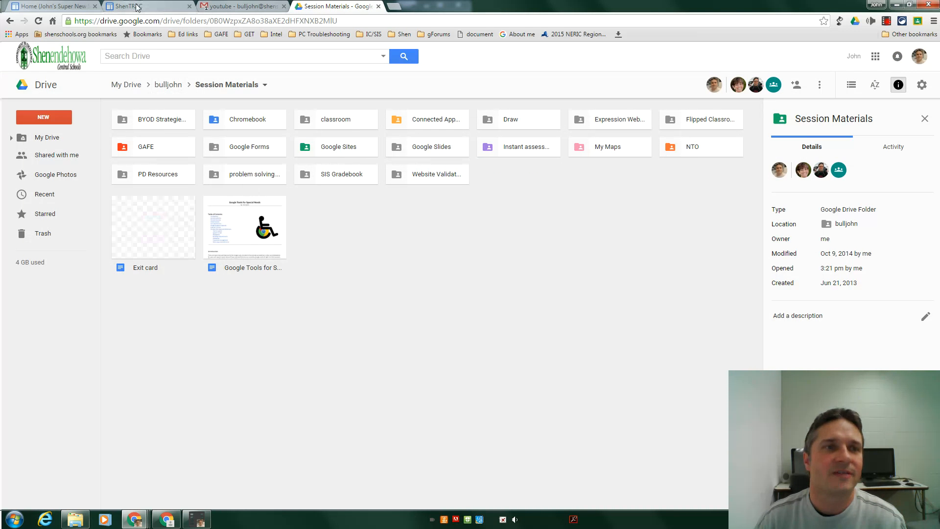
click(137, 7)
click(54, 7)
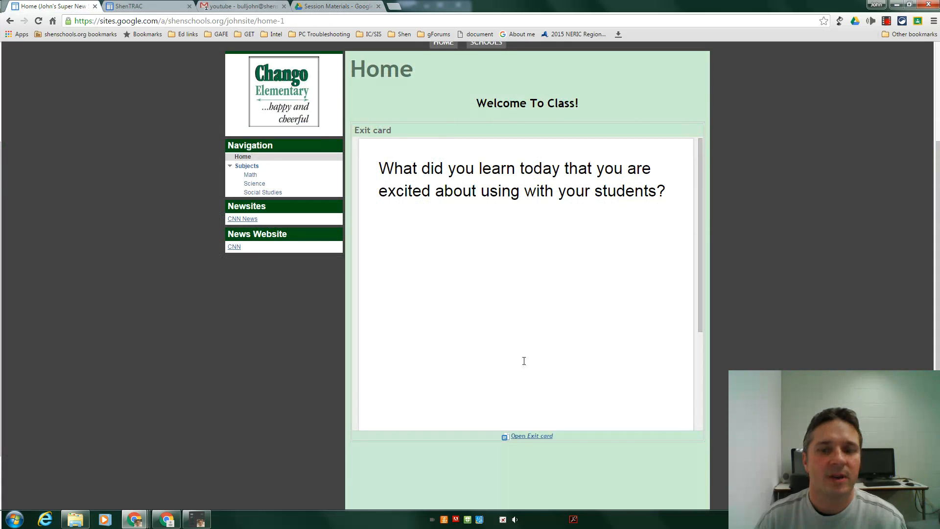
key(F5)
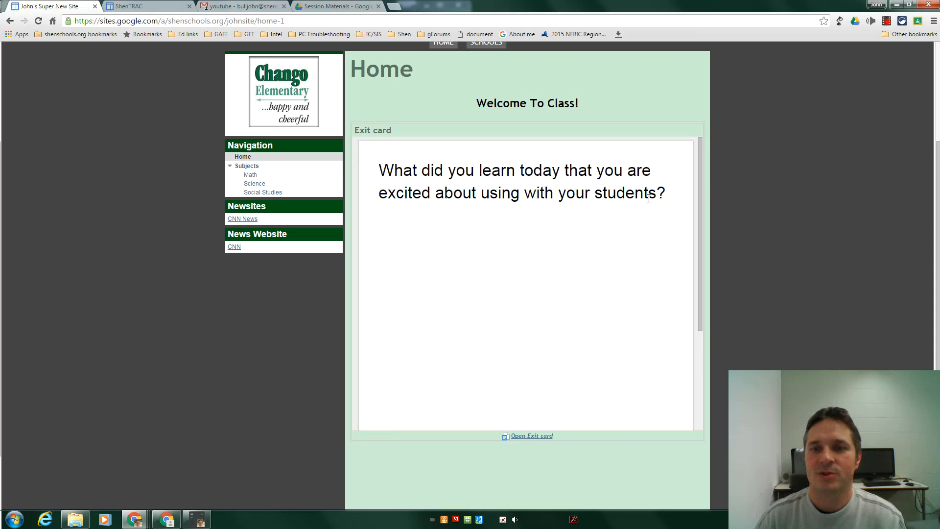
- Open the Exit card document from the Home page, add a second question mark after "students?", and reload the Home page to check the embed
click(518, 436)
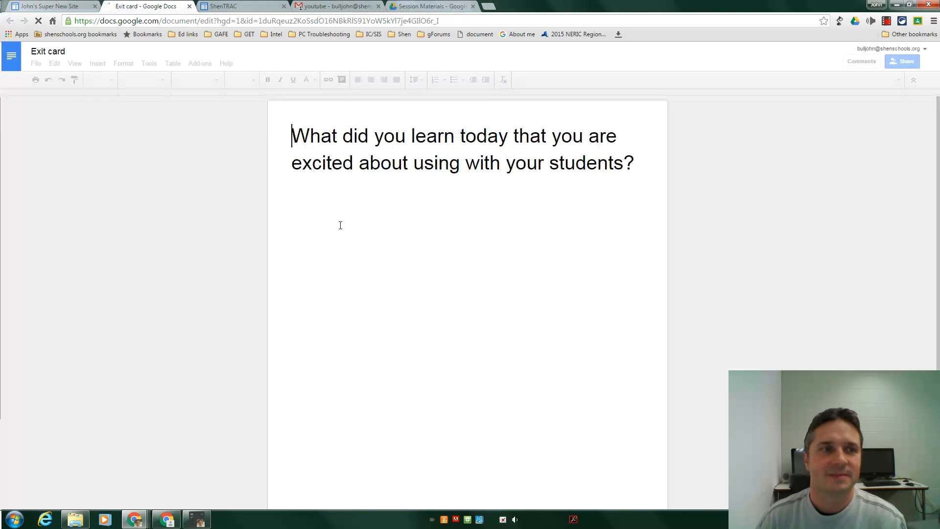
click(635, 165)
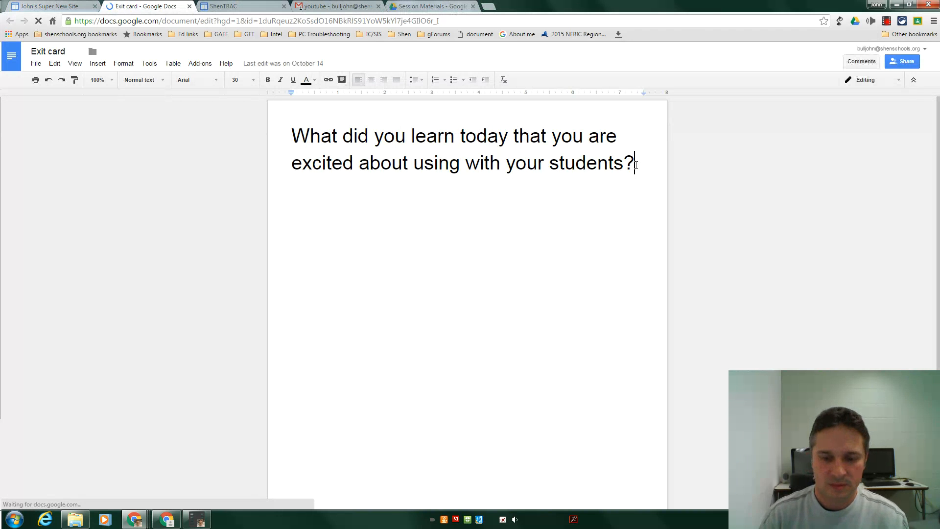
text(?)
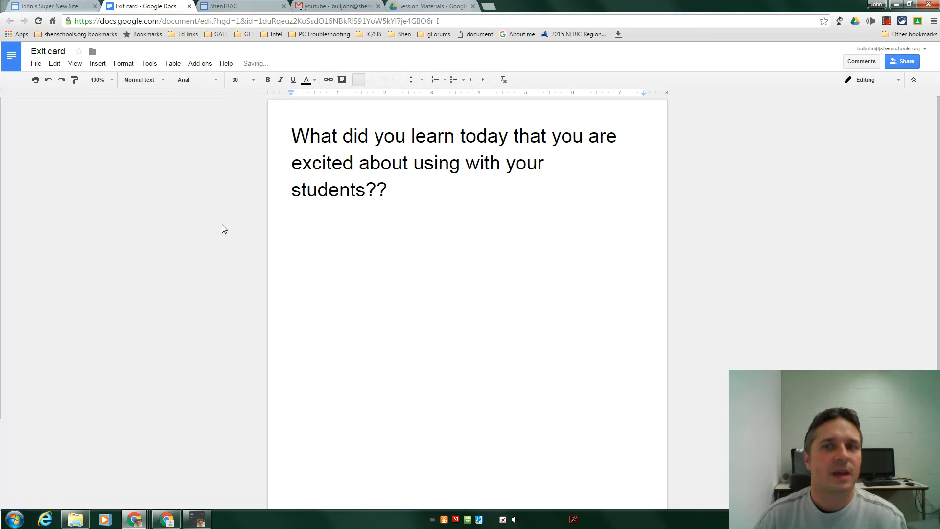
click(190, 6)
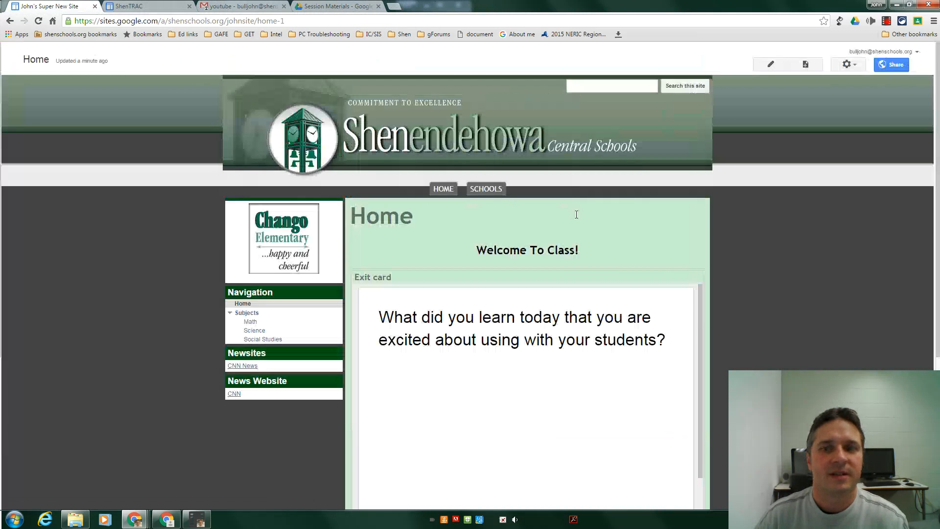
drag(576, 339, 553, 289)
key(F5)
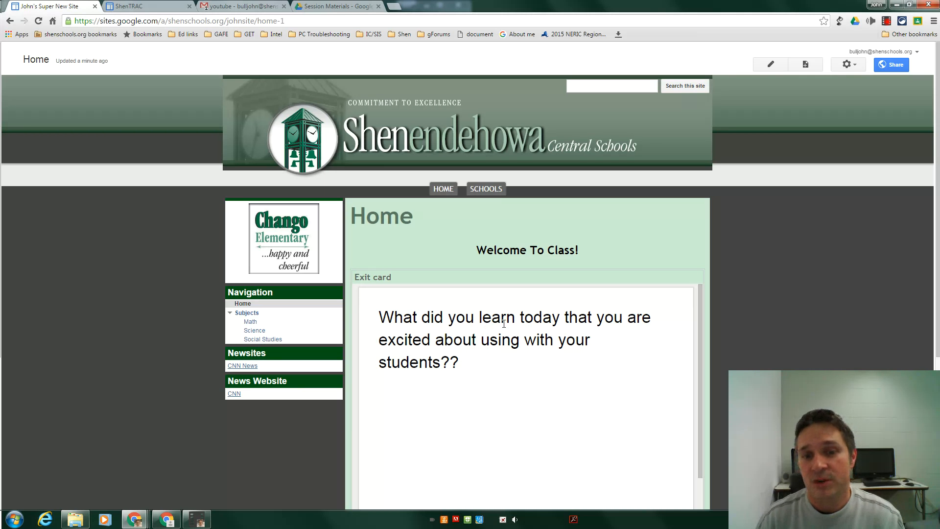
- Open the Home page for editing and remove the embedded Exit card document below the welcome heading
click(771, 67)
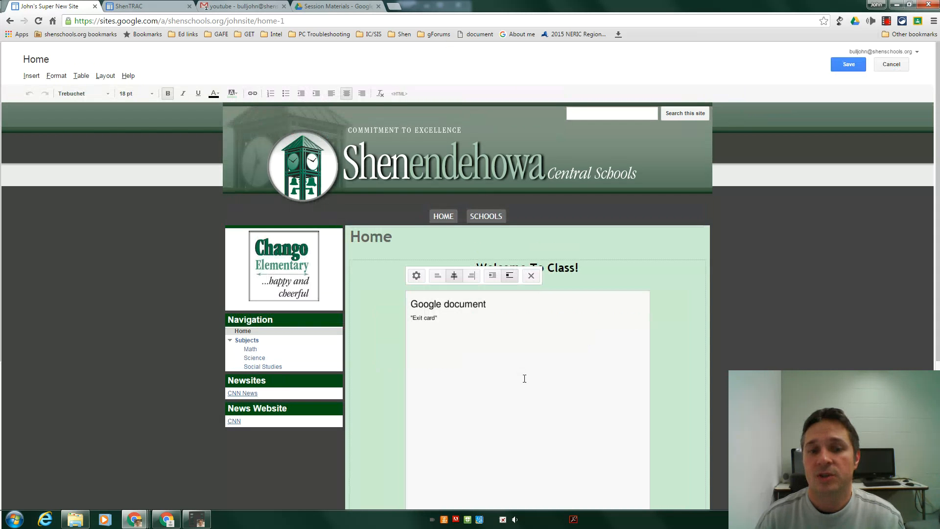
click(530, 275)
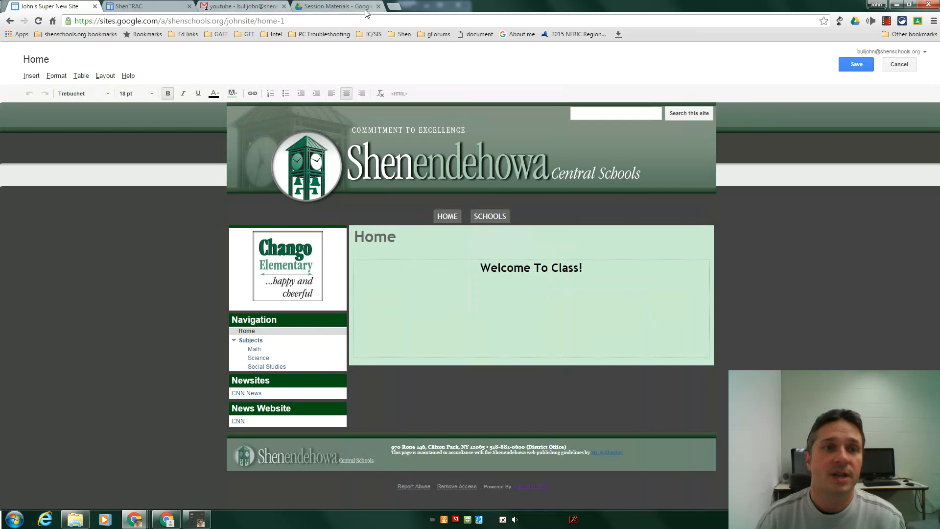
- Open the ShenTRAC site in a new browser tab and examine the TopTips folder embedded on its Top Tips Cards page under Resources
click(393, 6)
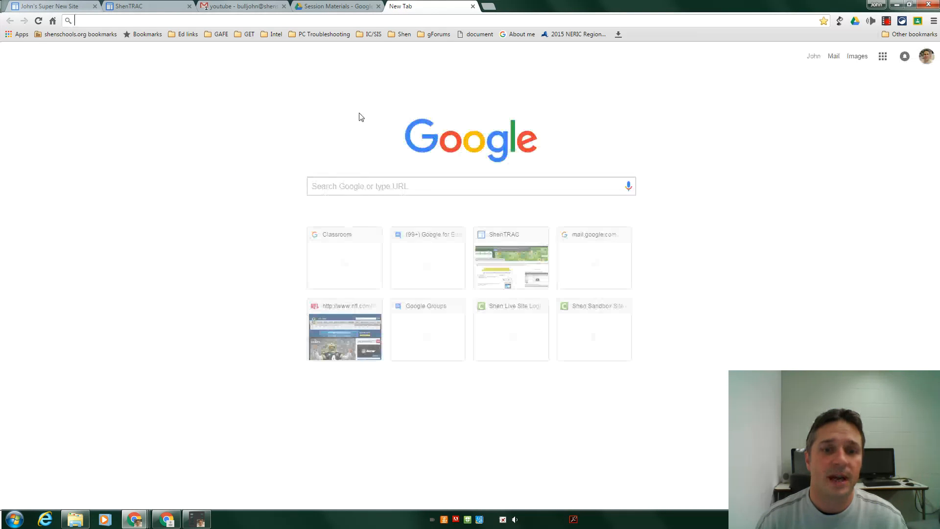
click(499, 254)
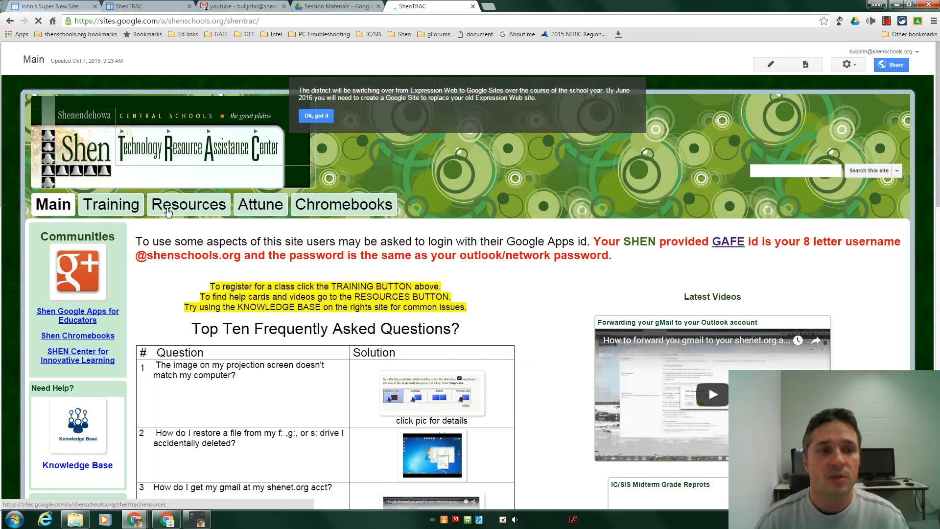
click(172, 210)
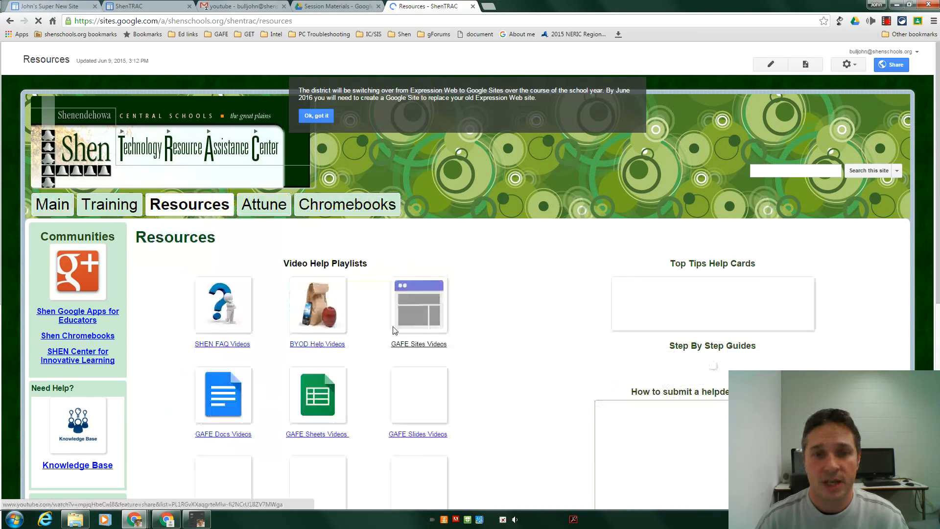
click(709, 302)
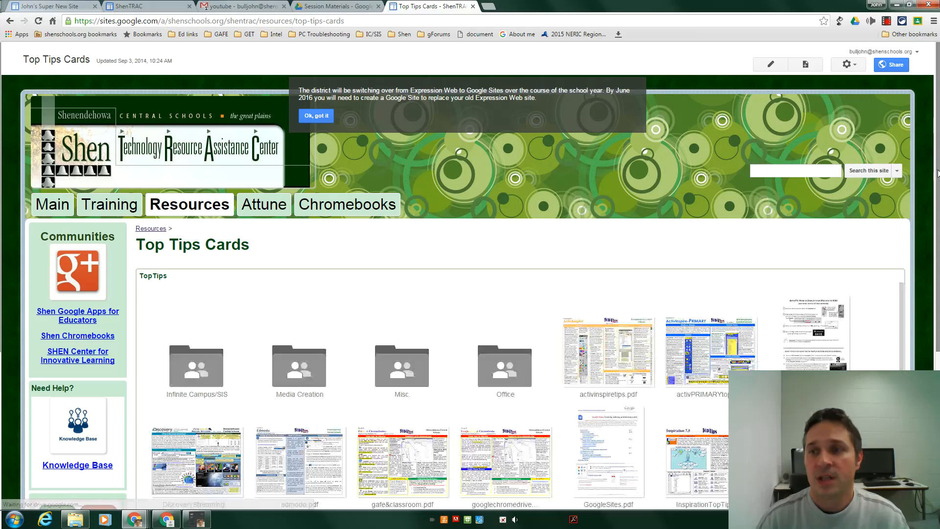
drag(938, 181, 938, 268)
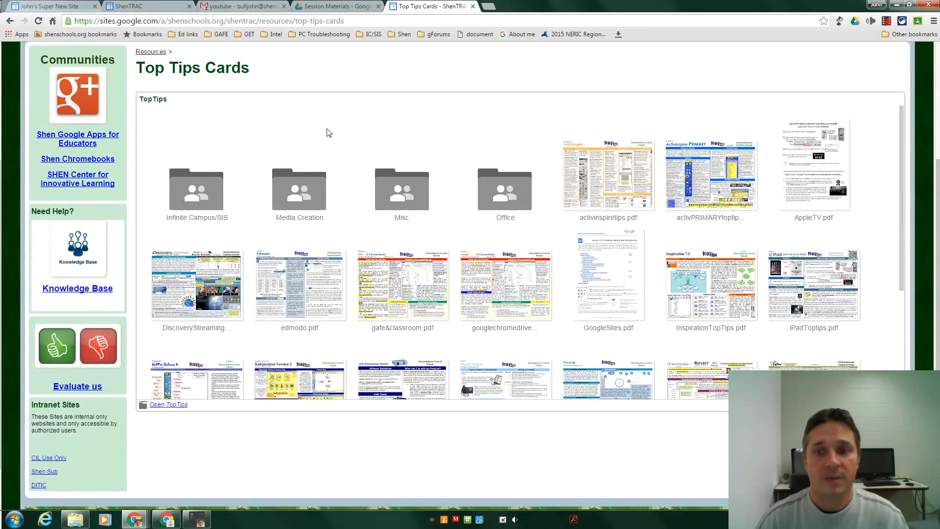
drag(900, 240, 923, 183)
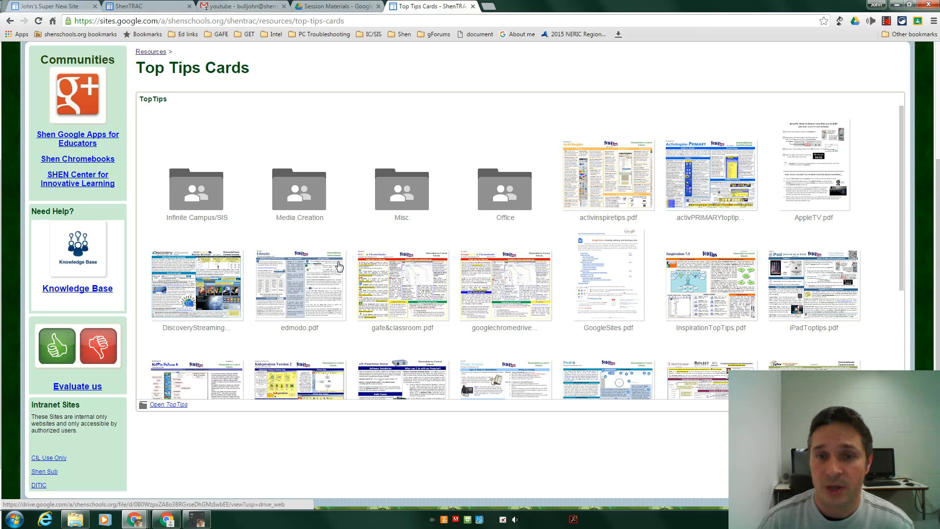
- Switch to Google Drive and open the TopTips folder inside the ShenTRAC folder to view its files
click(352, 7)
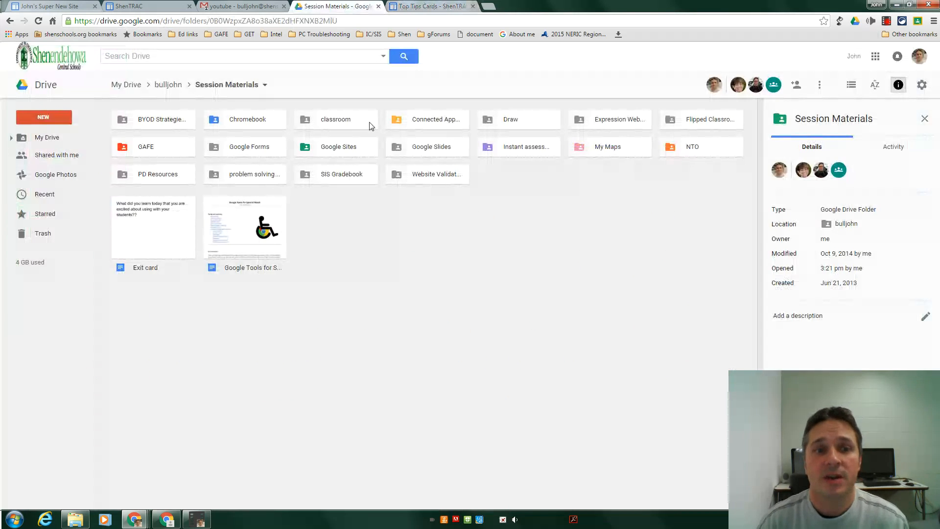
click(169, 85)
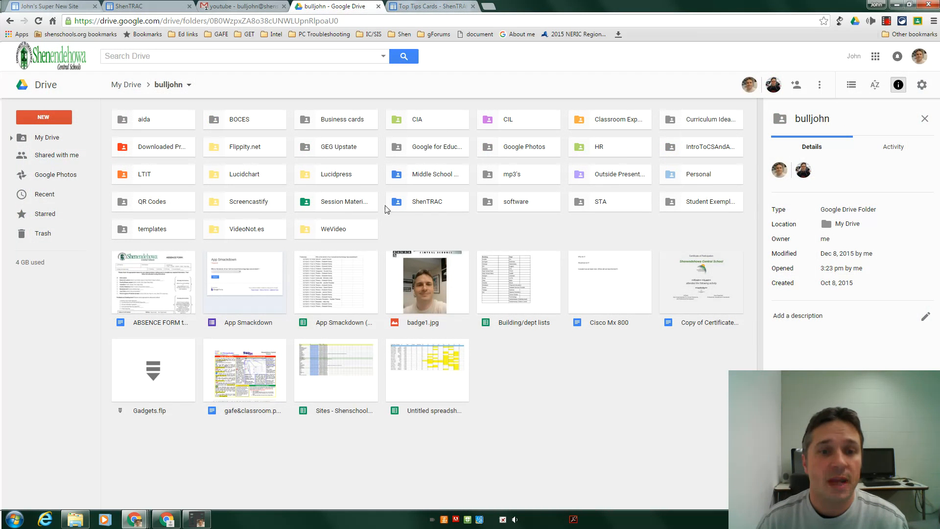
click(414, 206)
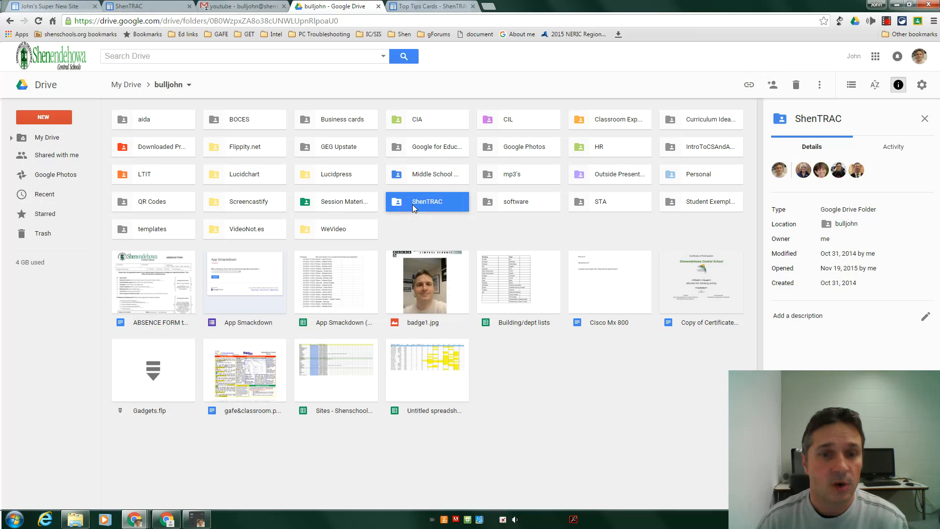
double_click(413, 206)
double_click(342, 122)
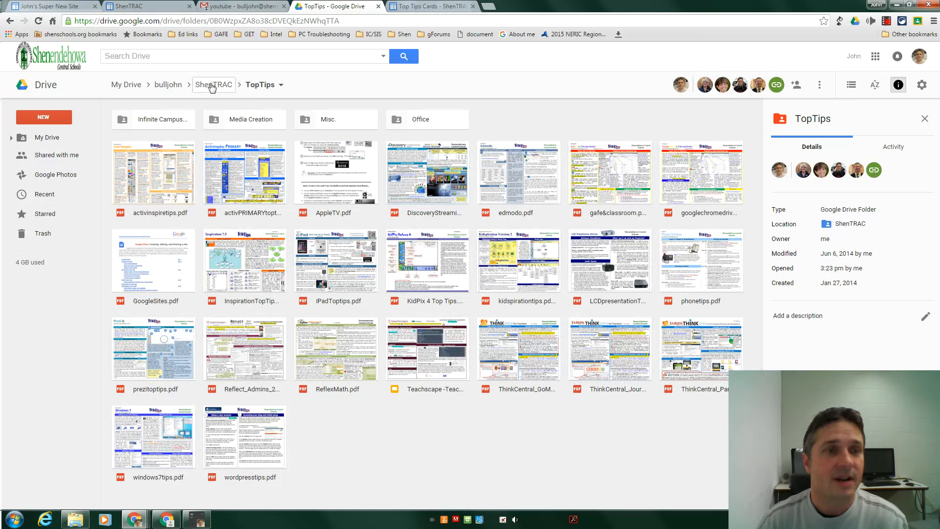
- Go back to the ShenTRAC folder, check the TopTips folder's sharing settings and close them
click(212, 86)
click(325, 120)
click(773, 85)
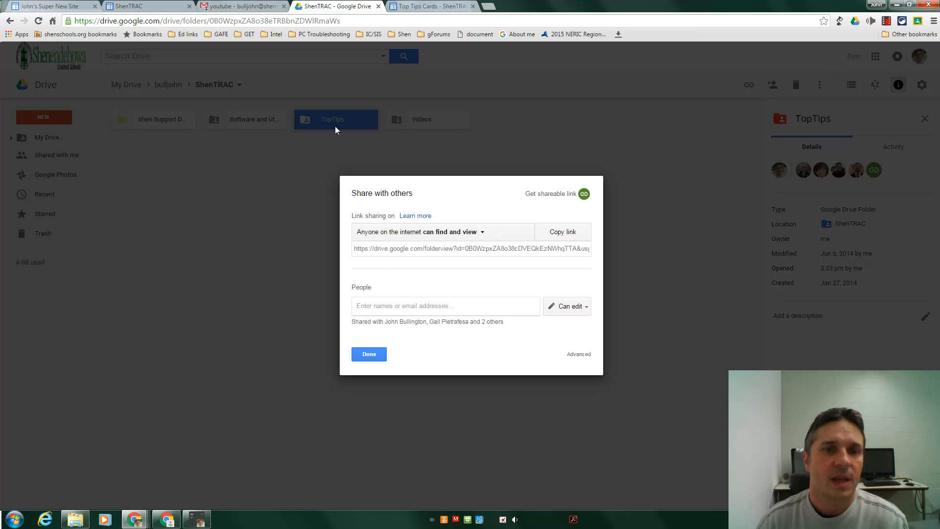
click(368, 354)
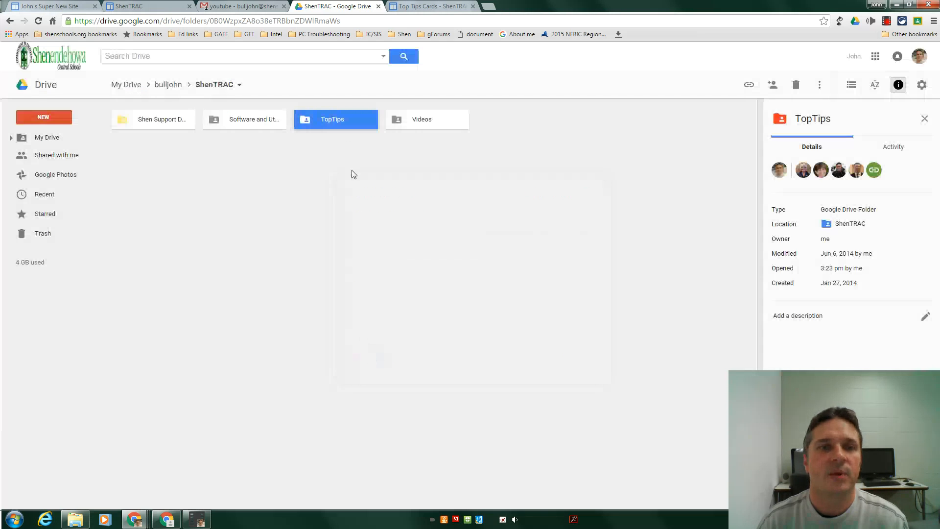
- Return to the Home page being edited and bring up the Drive item types available for insertion below the welcome heading
click(428, 6)
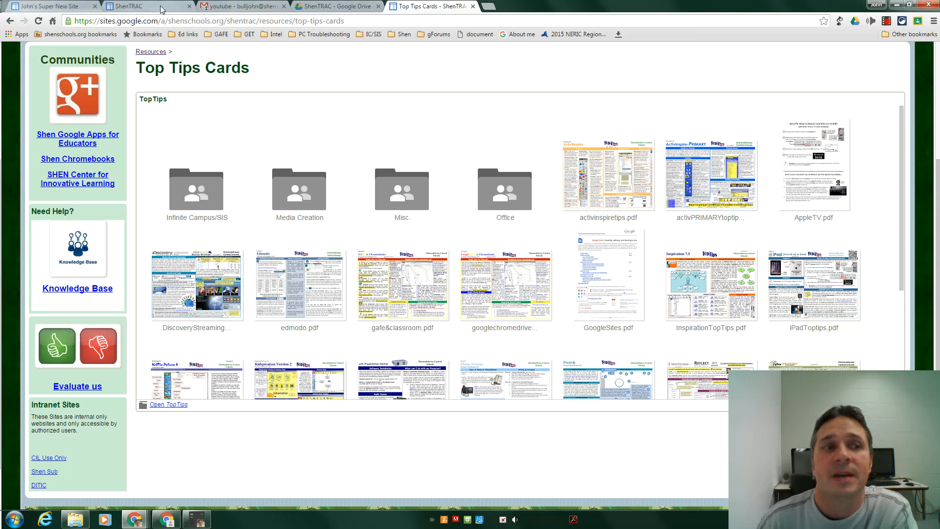
click(59, 5)
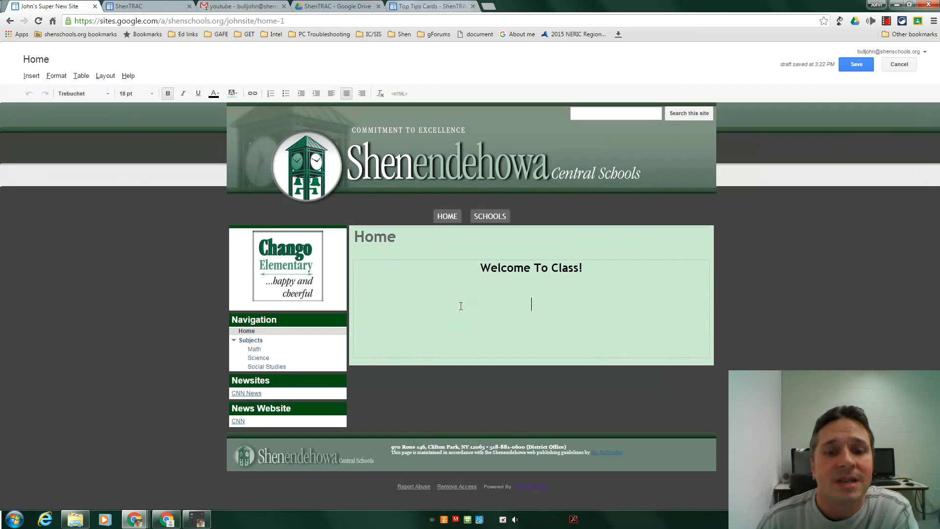
click(31, 76)
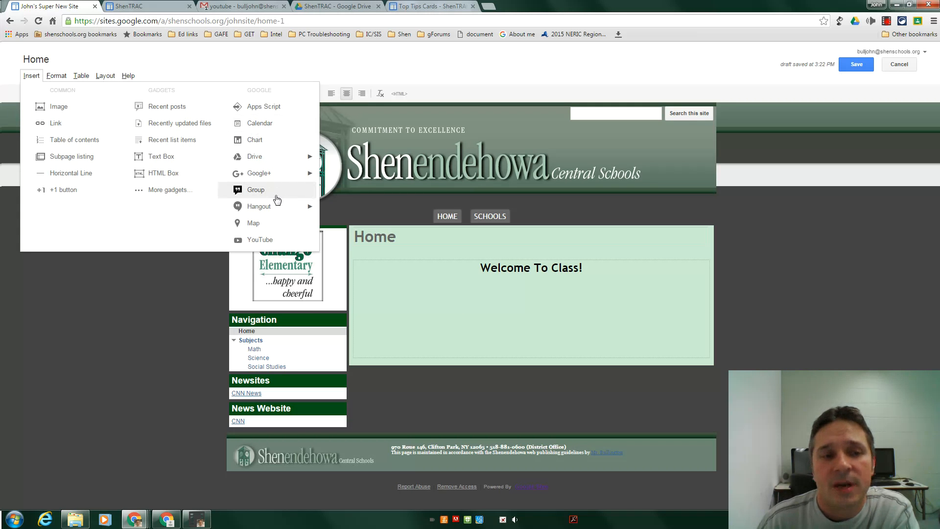
mouse_move(266, 160)
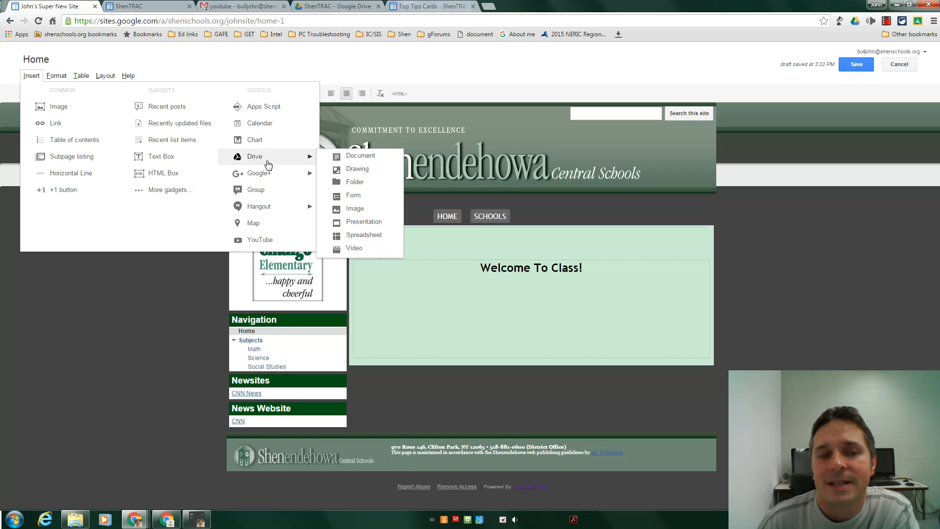